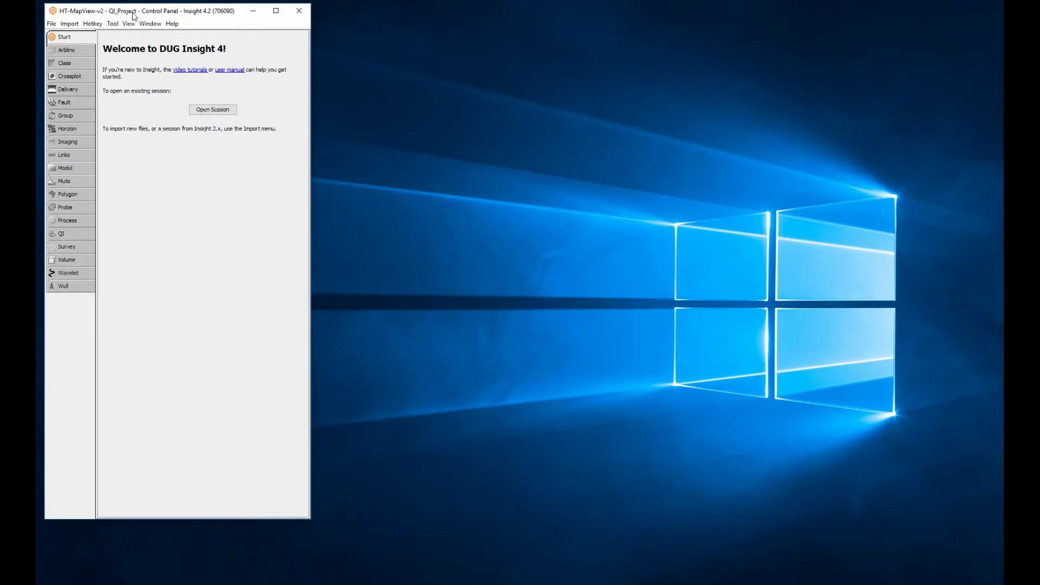
Create a new map view from the Control Panel's View menu
{"action": "left_click", "coordinate": [129, 23]}
{"action": "left_click", "coordinate": [142, 35]}
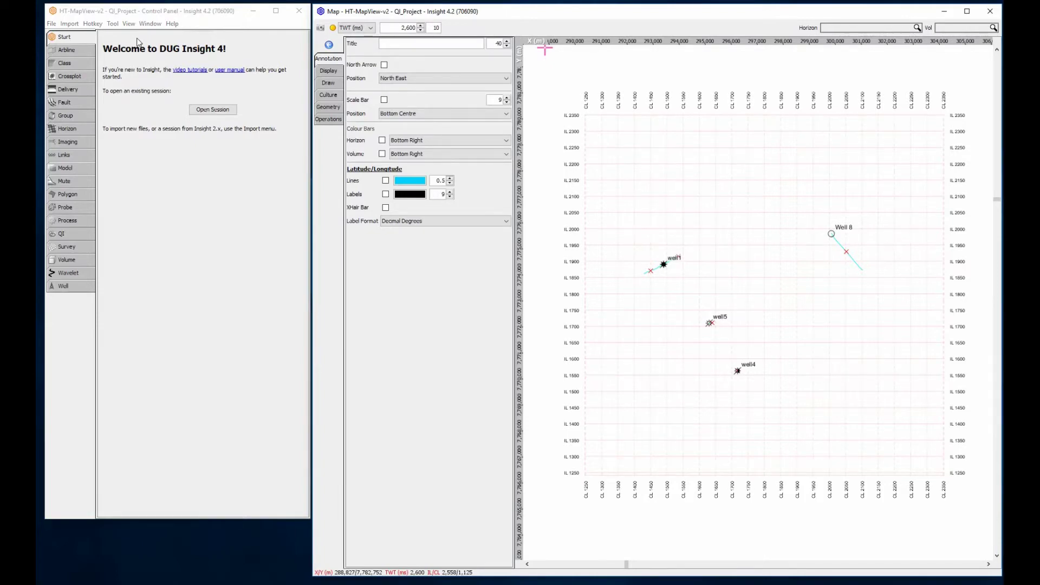
Add the waptitle and filled WA_gda94 coastline cultures already in the project to the session
{"action": "left_click", "coordinate": [328, 94]}
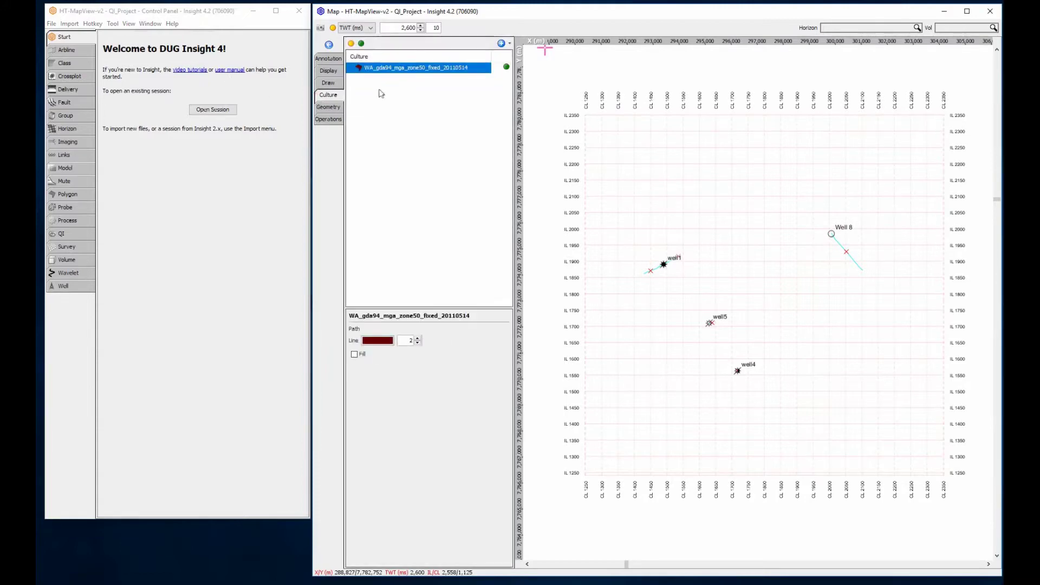
{"action": "left_click", "coordinate": [501, 45]}
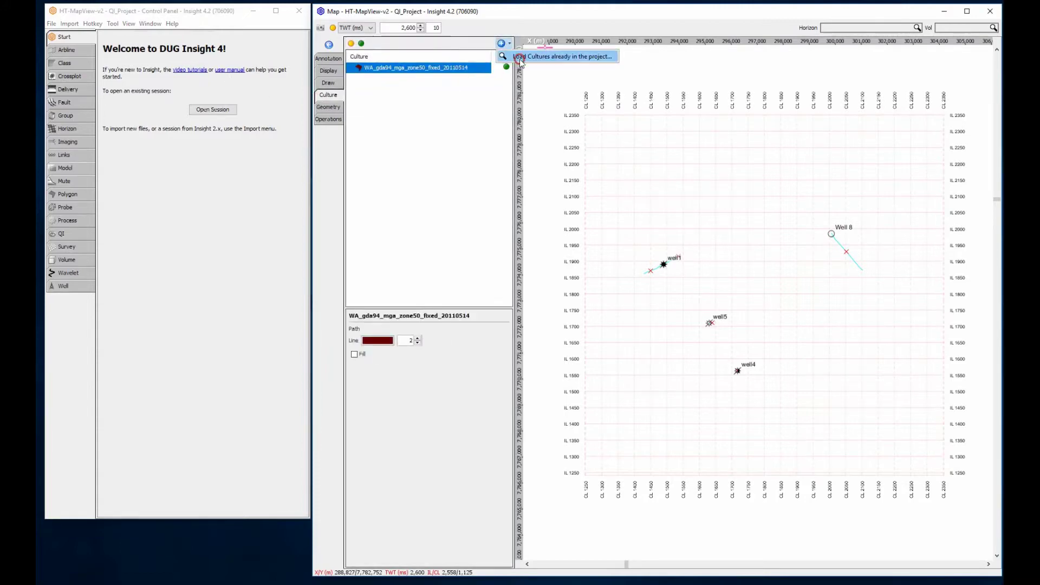
{"action": "left_click", "coordinate": [552, 57]}
{"action": "left_click", "coordinate": [325, 97]}
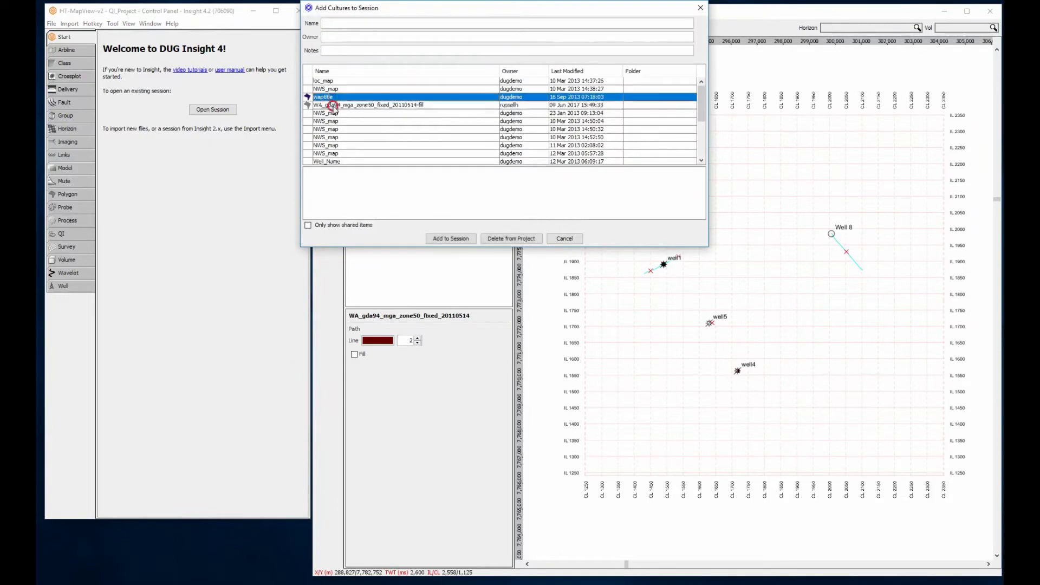
{"action": "left_click", "coordinate": [366, 104], "text": "shift"}
{"action": "left_click", "coordinate": [449, 239]}
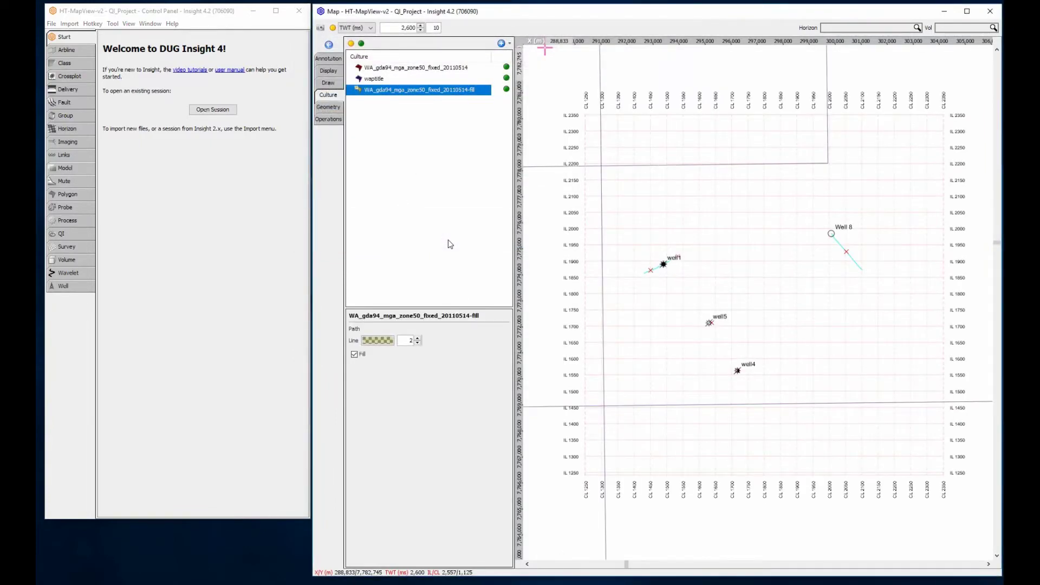
Zoom the map to fit all content and show the Carnarvon AOI polygon
{"action": "right_click", "coordinate": [543, 238]}
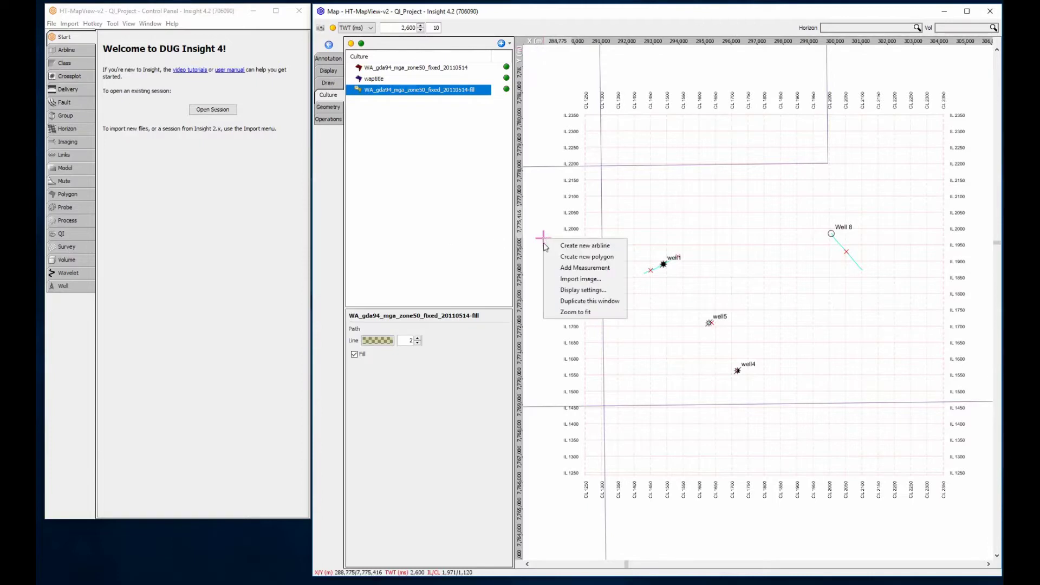
{"action": "left_click", "coordinate": [560, 313]}
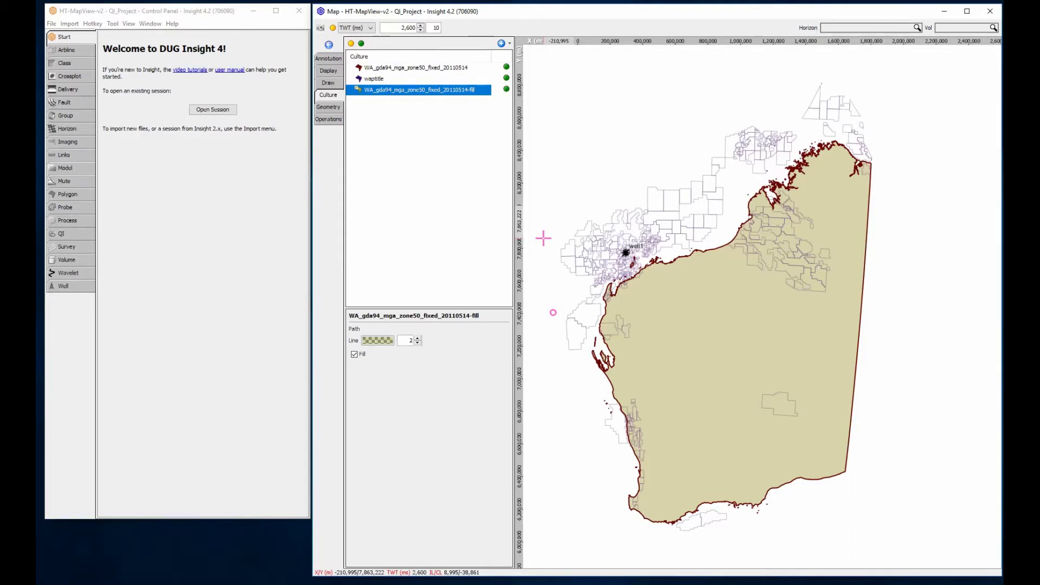
{"action": "left_click", "coordinate": [67, 194]}
{"action": "left_click", "coordinate": [302, 94]}
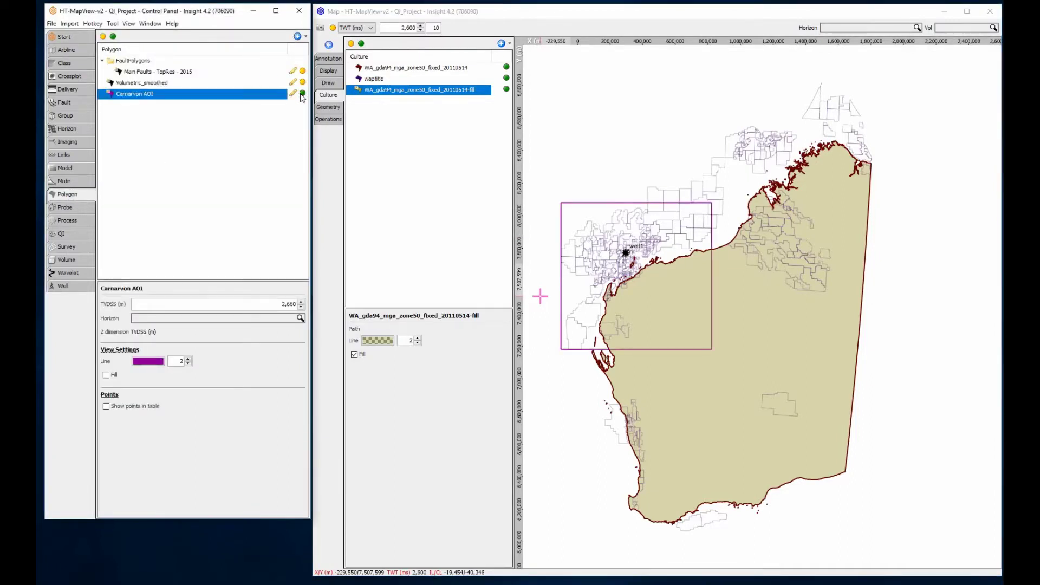
{"action": "left_click", "coordinate": [328, 71]}
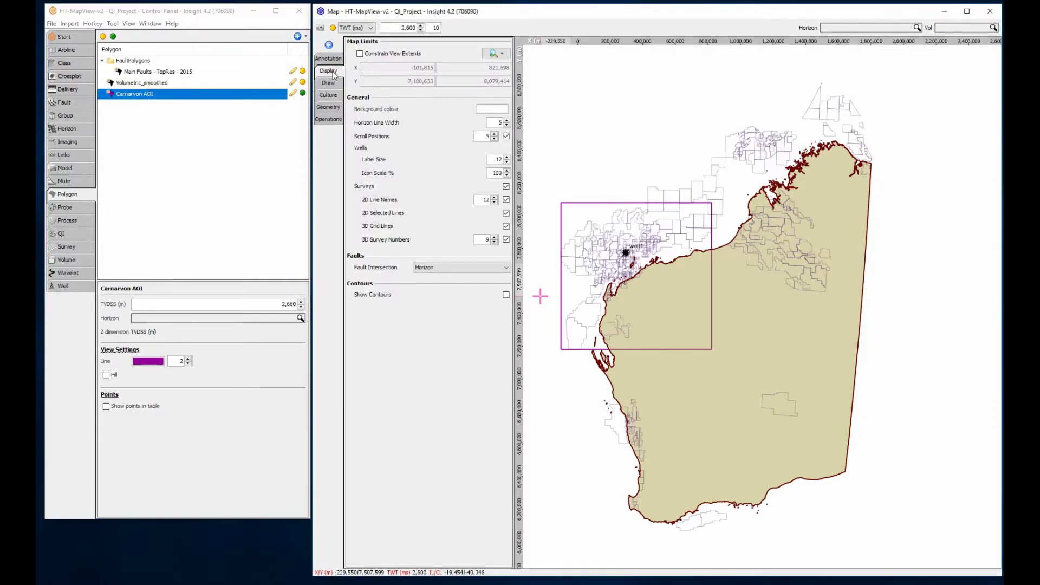
Constrain the map limits to the Carnarvon AOI and zoom in around the wells
{"action": "left_click", "coordinate": [495, 54]}
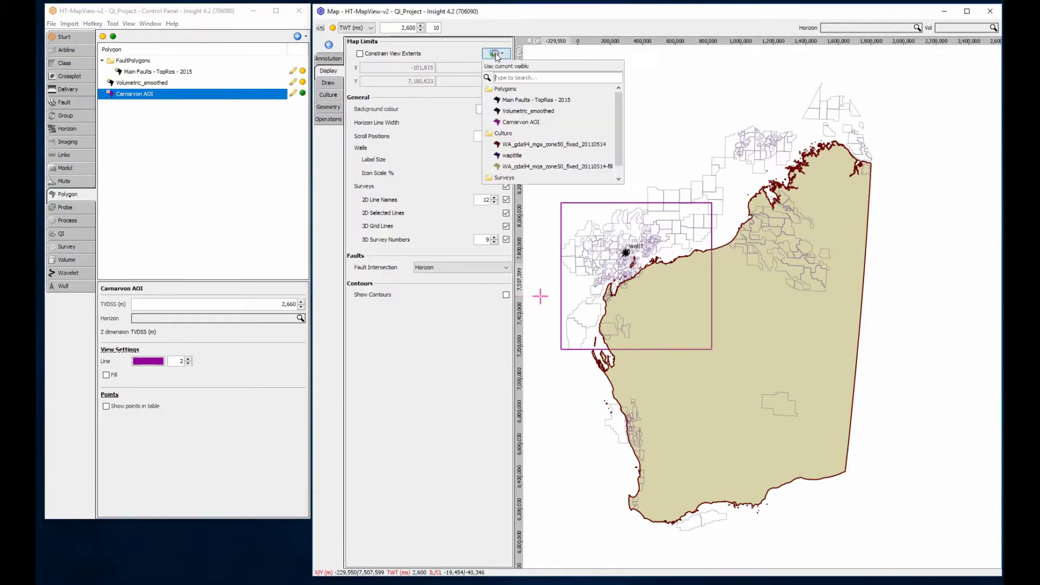
{"action": "left_click", "coordinate": [520, 123]}
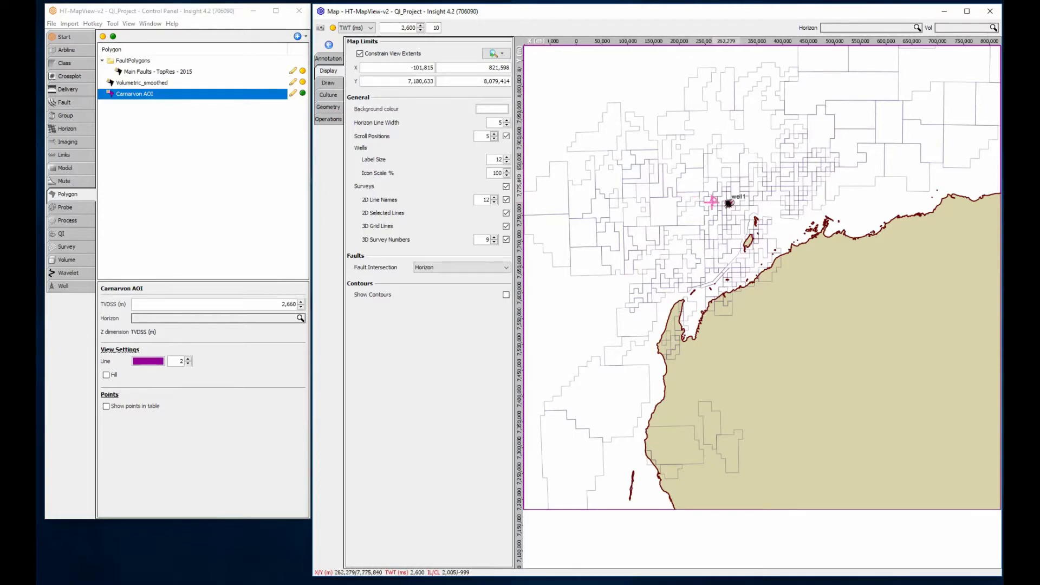
{"action": "left_click_drag", "start_coordinate": [746, 203], "coordinate": [773, 260]}
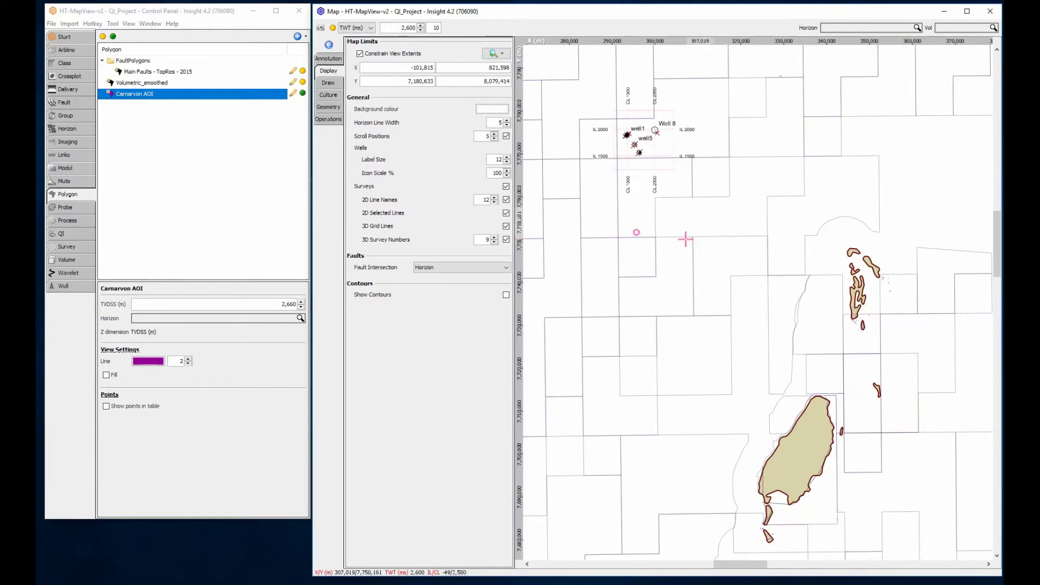
{"action": "left_click", "coordinate": [329, 82]}
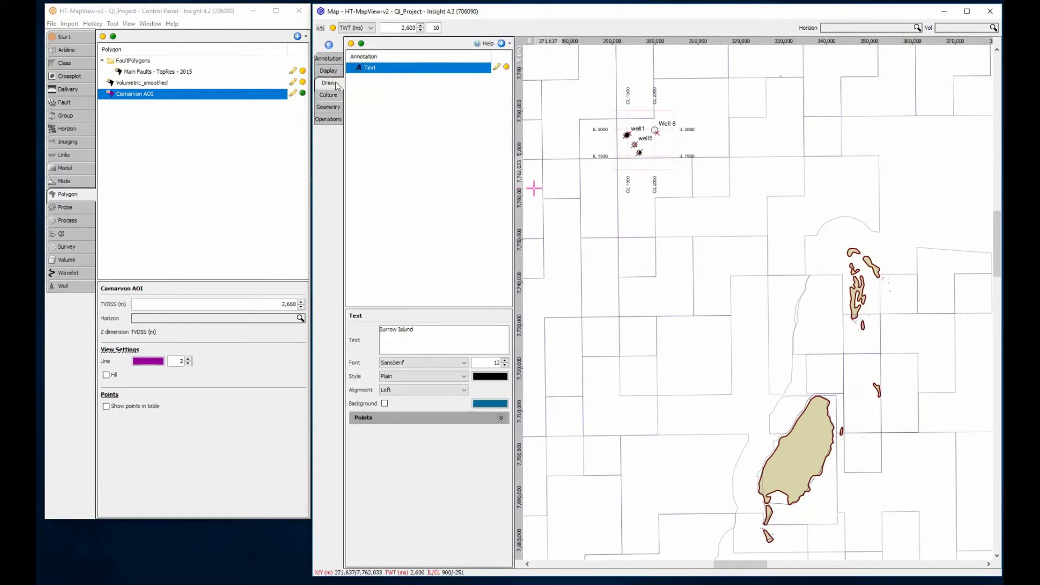
Place a new 'Barrow Island' text label beside the island and finish editing it
{"action": "left_click", "coordinate": [502, 44]}
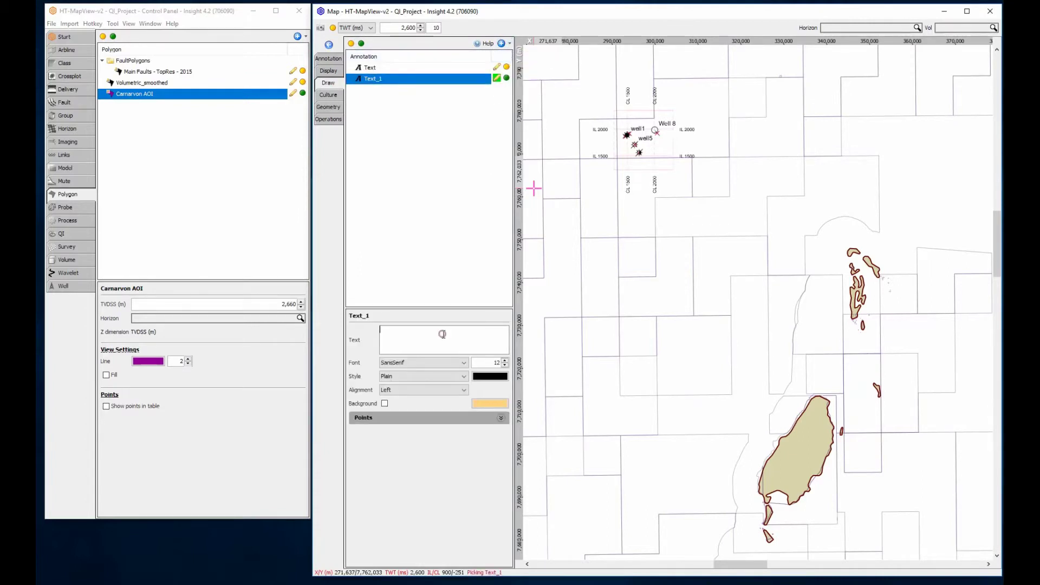
{"action": "type", "text": "Burrow Island"}
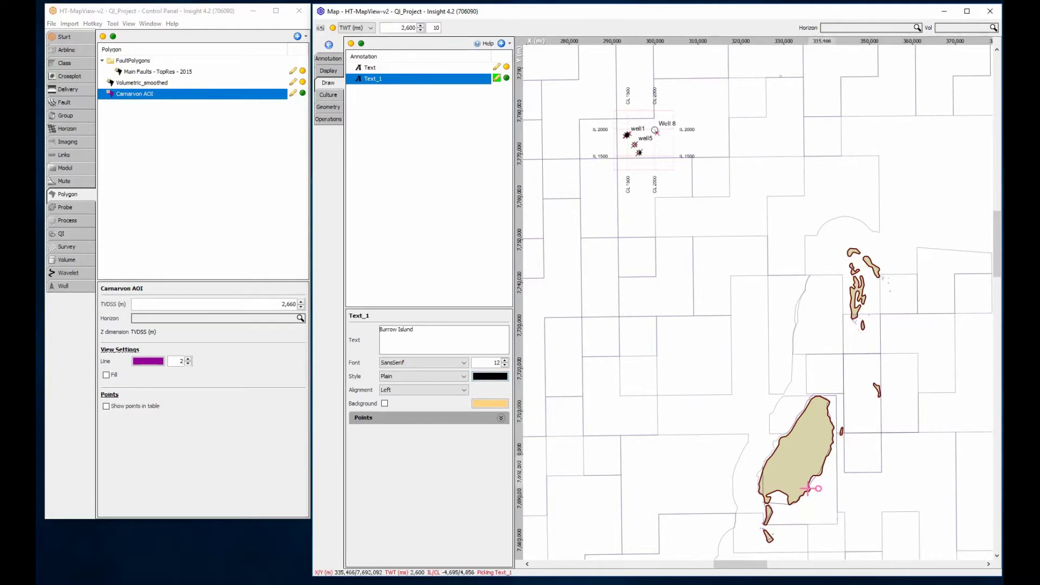
{"action": "left_click", "coordinate": [838, 487]}
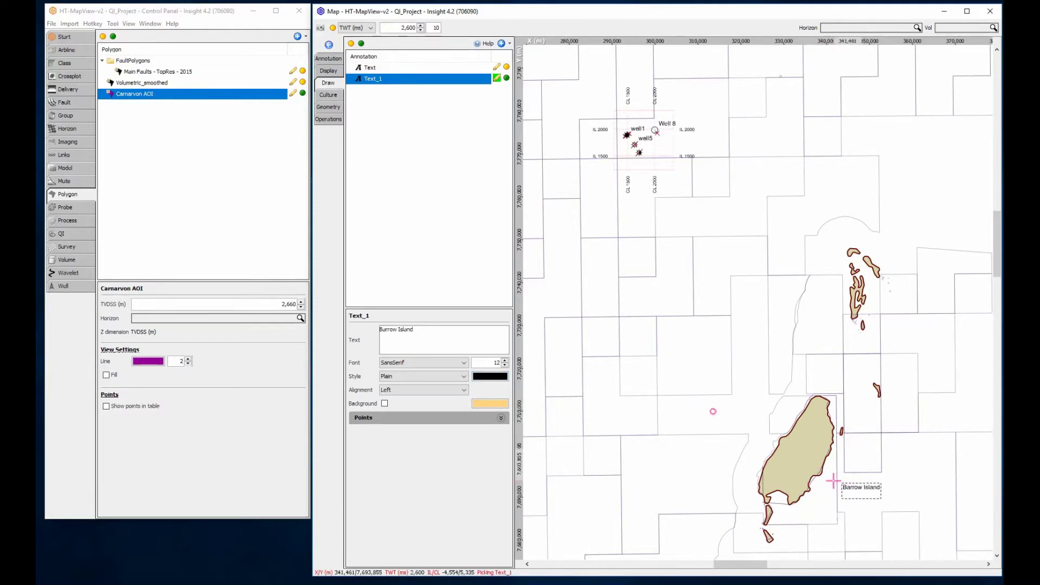
{"action": "left_click", "coordinate": [497, 78]}
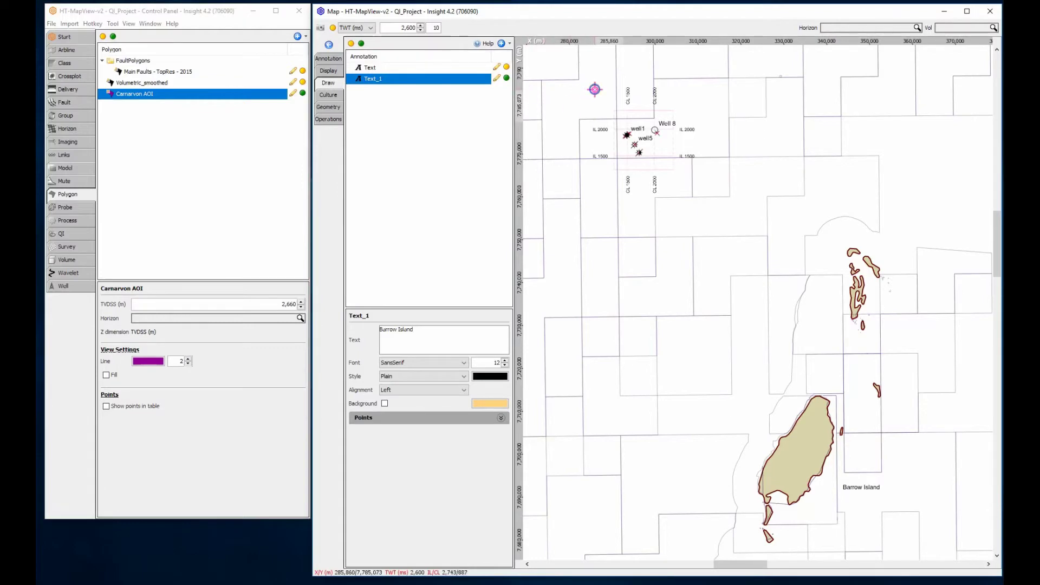
{"action": "left_click_drag", "start_coordinate": [595, 89], "coordinate": [711, 220]}
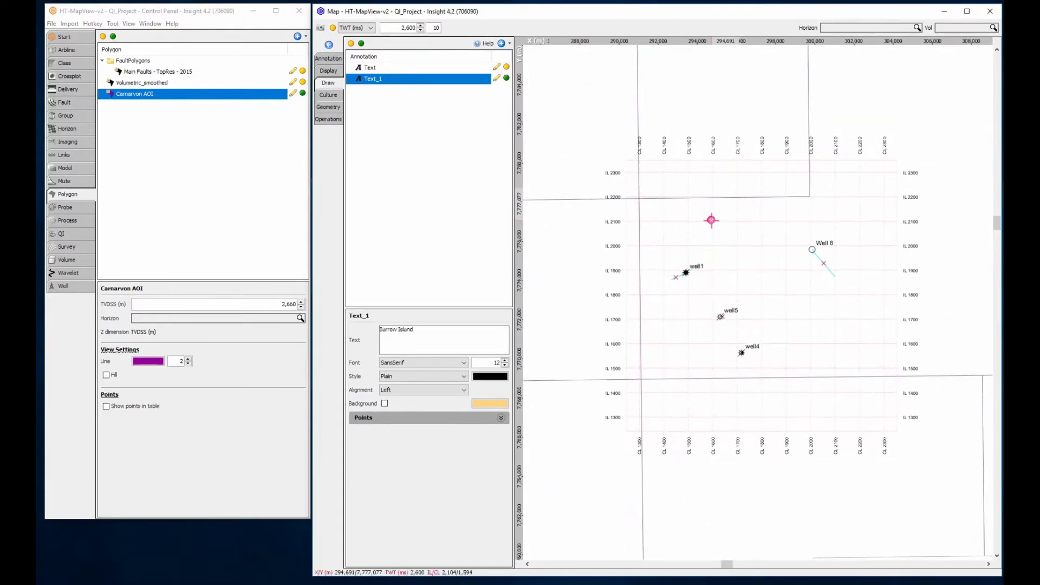
{"action": "scroll", "coordinate": [711, 220], "scroll_direction": "up", "scroll_amount": 3}
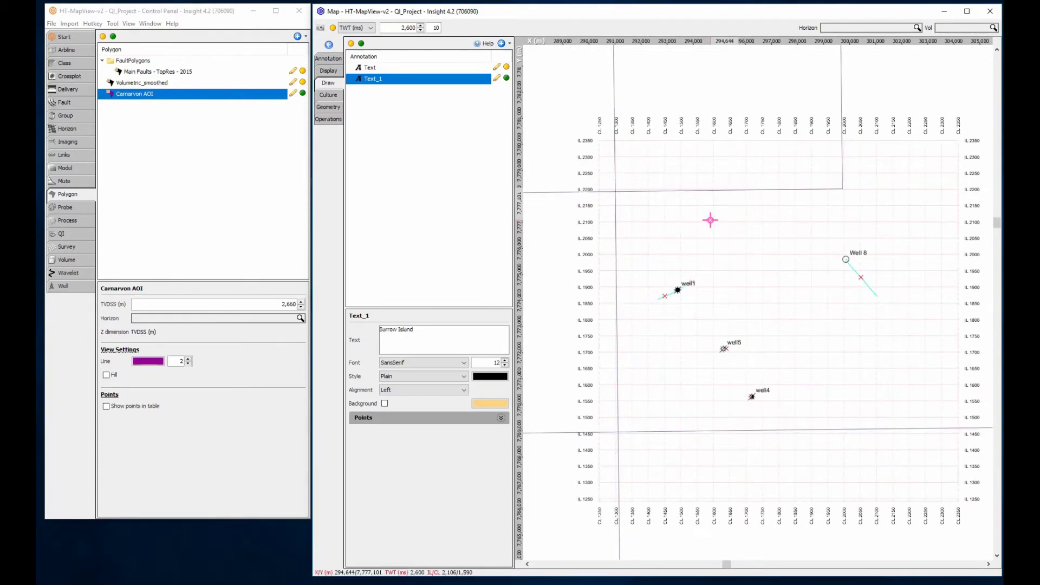
Pan the map to centre the survey grid around the wells
{"action": "left_click_drag", "start_coordinate": [707, 220], "coordinate": [698, 213]}
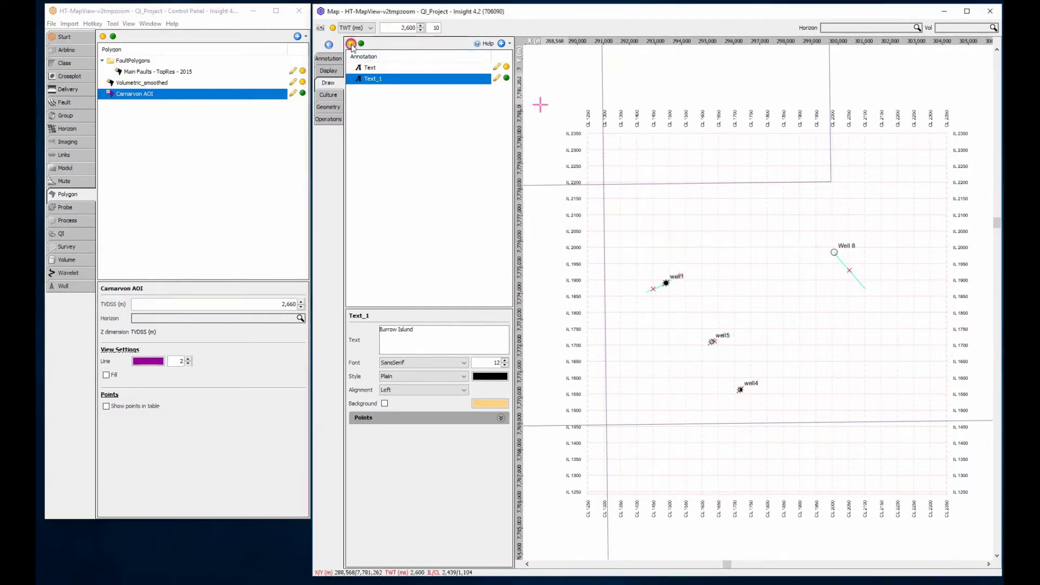
Hide all culture outlines and display the Full_stack volume time slice on the map
{"action": "left_click", "coordinate": [329, 94]}
{"action": "left_click", "coordinate": [352, 43]}
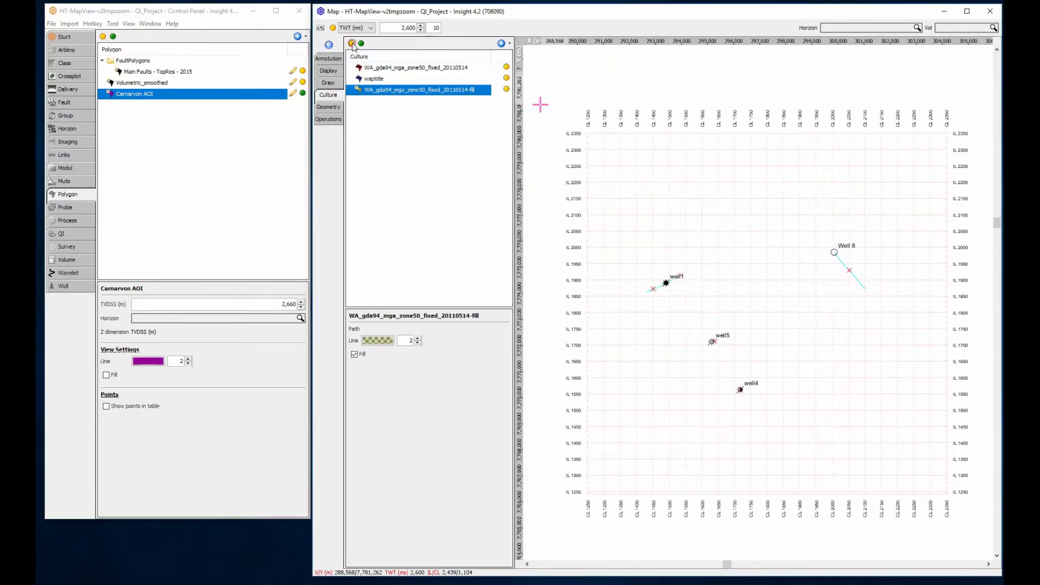
{"action": "left_click", "coordinate": [967, 28]}
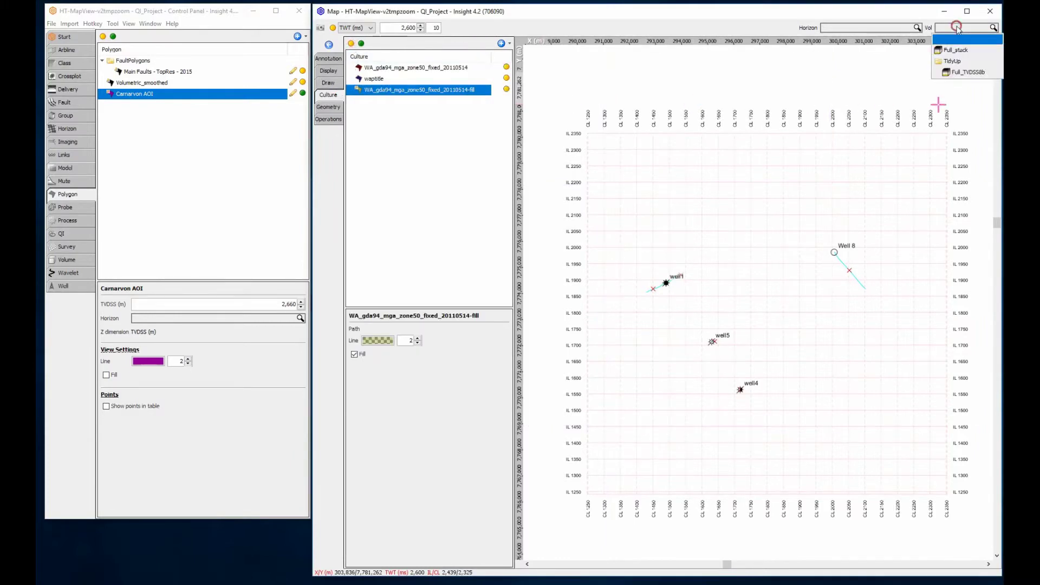
{"action": "left_click", "coordinate": [960, 49]}
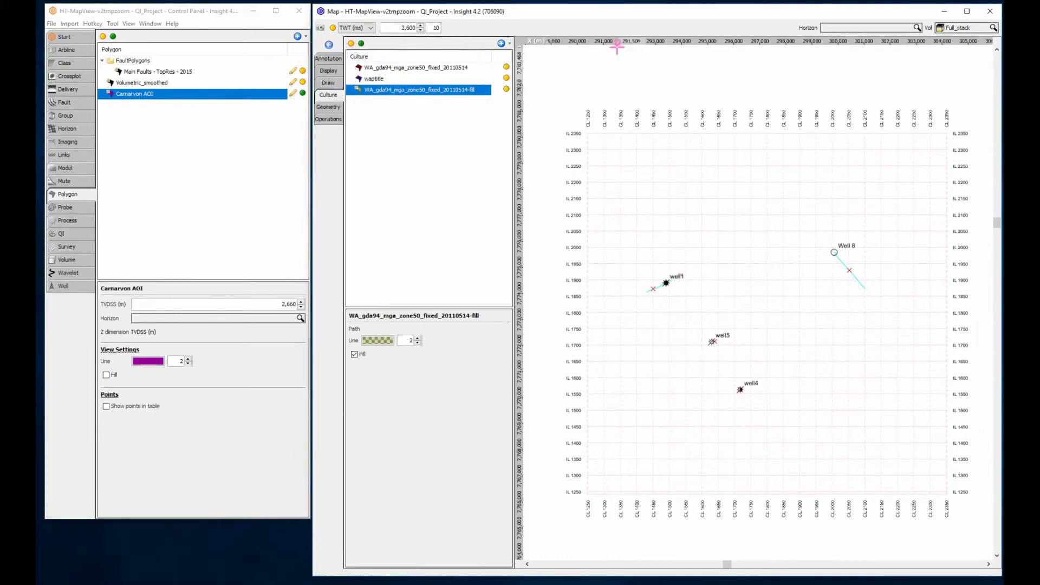
{"action": "left_click", "coordinate": [333, 28]}
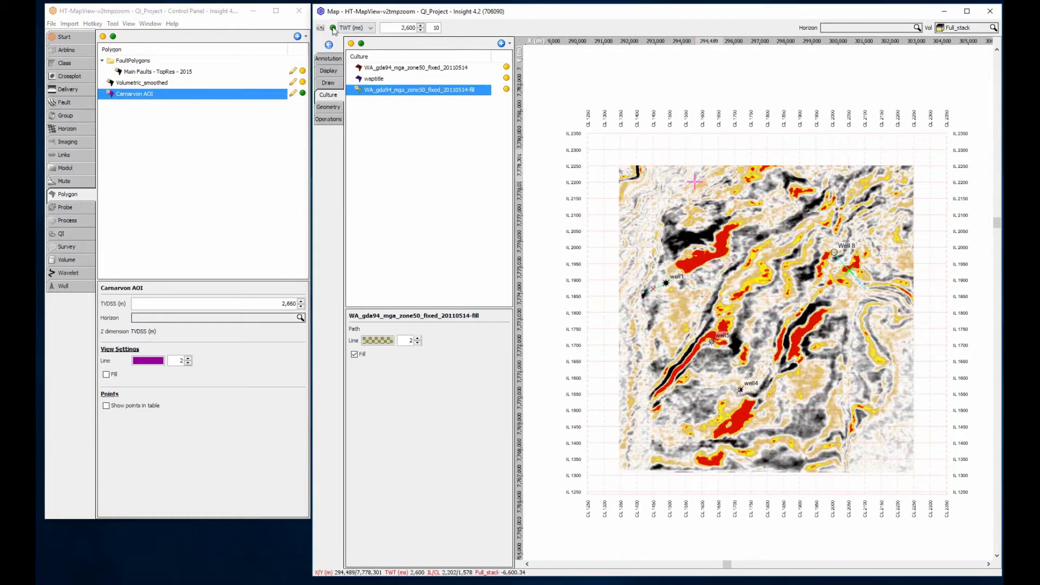
Step the Full_stack time slice deeper to 2,640 ms TWT
{"action": "left_click", "coordinate": [421, 27]}
{"action": "left_click", "coordinate": [422, 26]}
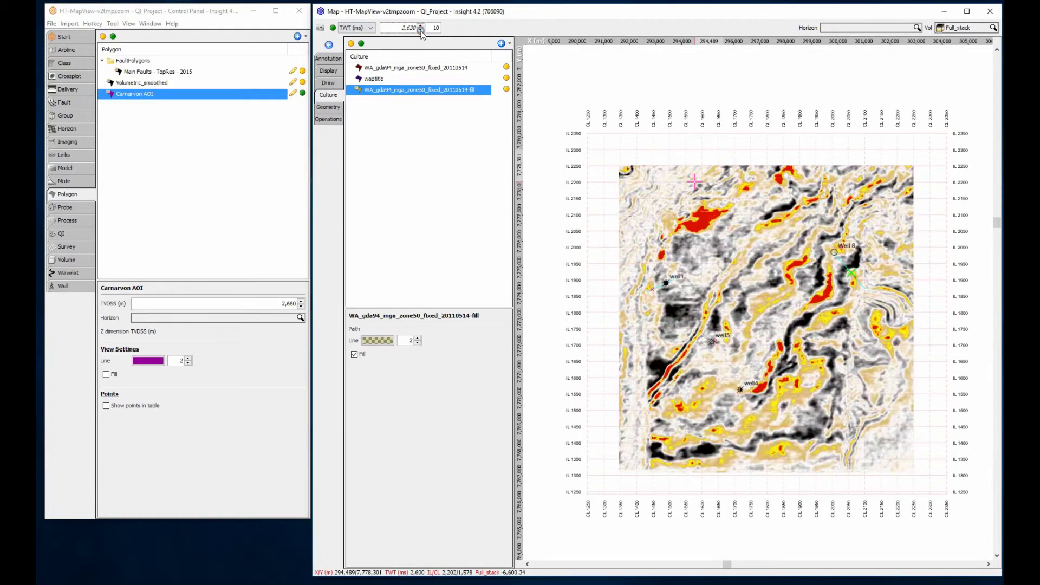
{"action": "left_click", "coordinate": [421, 26]}
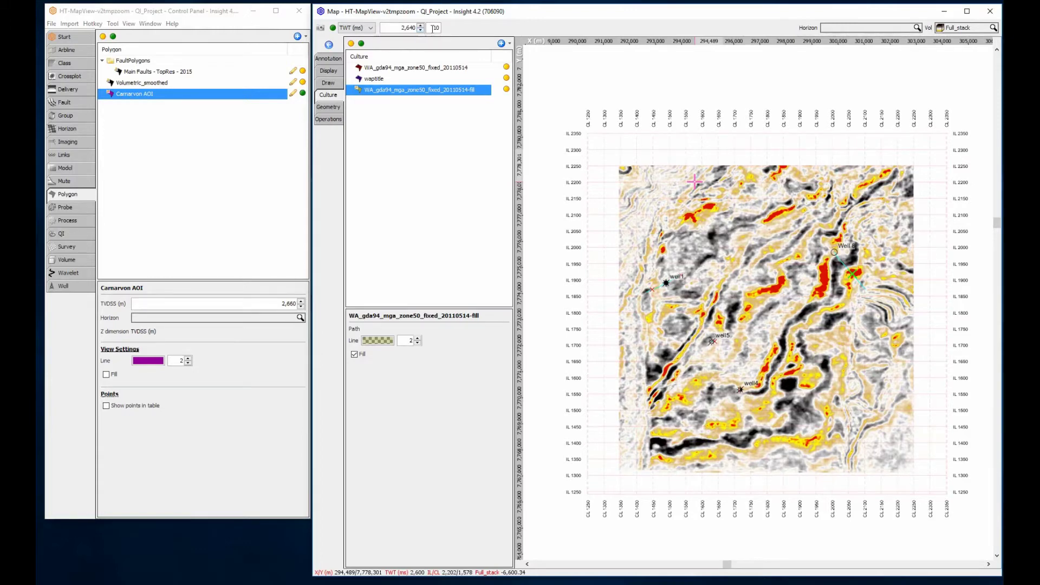
{"action": "double_click", "coordinate": [438, 28]}
Step the Full_stack slice shallower through several slices to 2,240 ms TWT
{"action": "key", "text": "Up"}
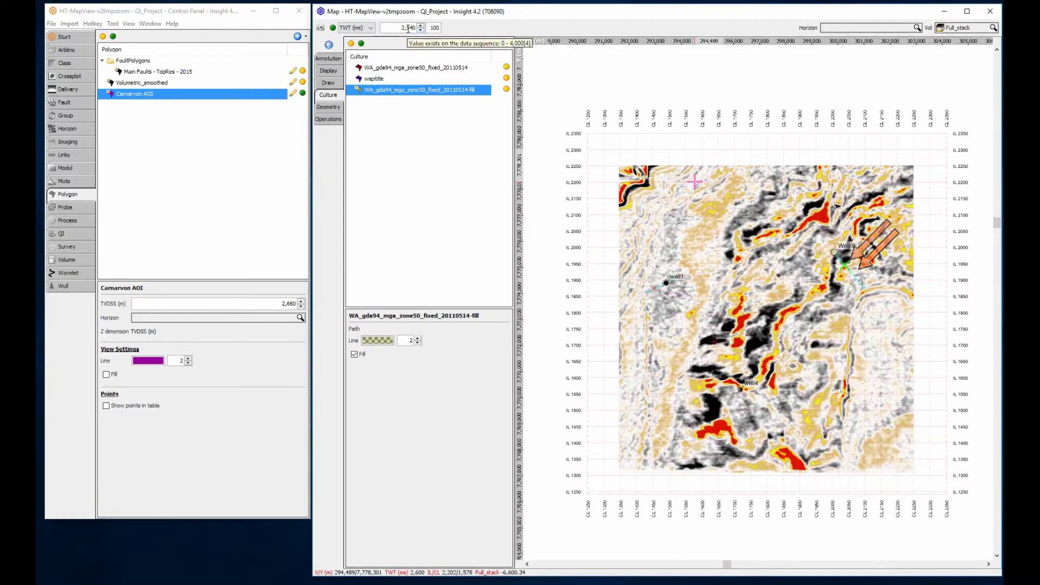
{"action": "key", "text": "Up"}
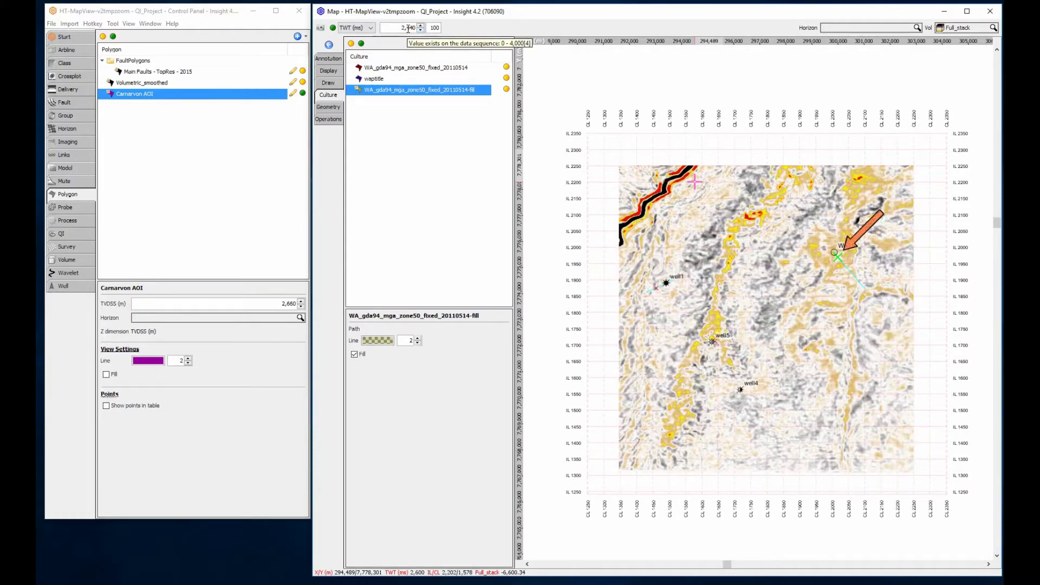
{"action": "left_click", "coordinate": [421, 24]}
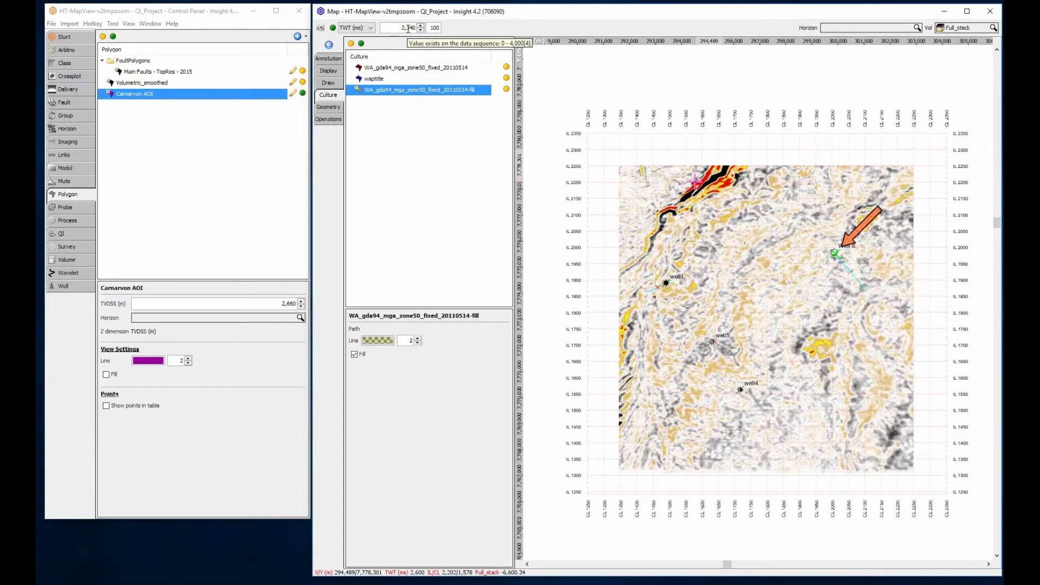
{"action": "left_click", "coordinate": [420, 25]}
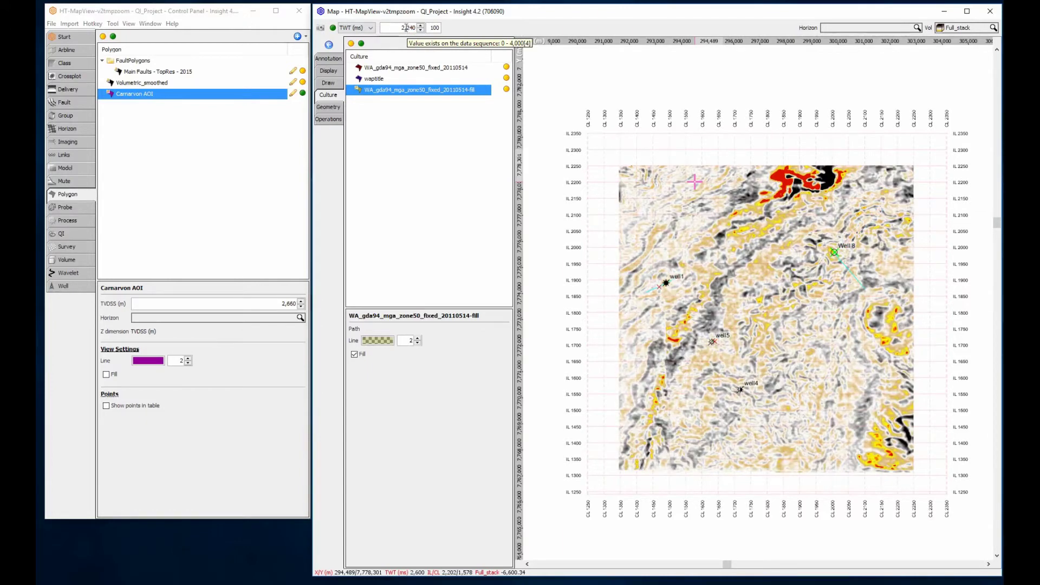
{"action": "left_click", "coordinate": [360, 28]}
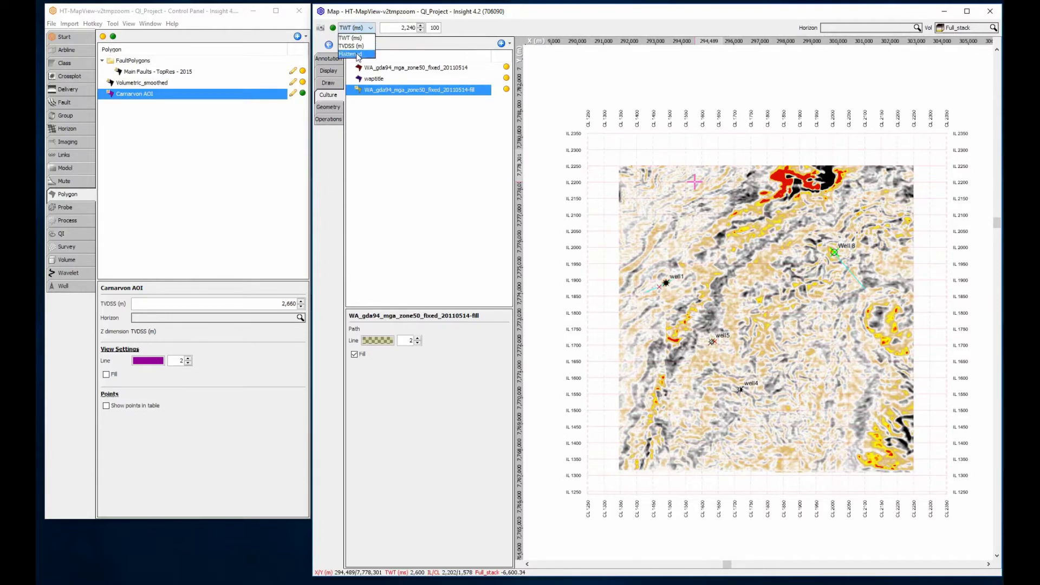
Switch the map to the Flattened domain and step its slice deeper three times
{"action": "left_click", "coordinate": [352, 54]}
{"action": "left_click", "coordinate": [422, 25]}
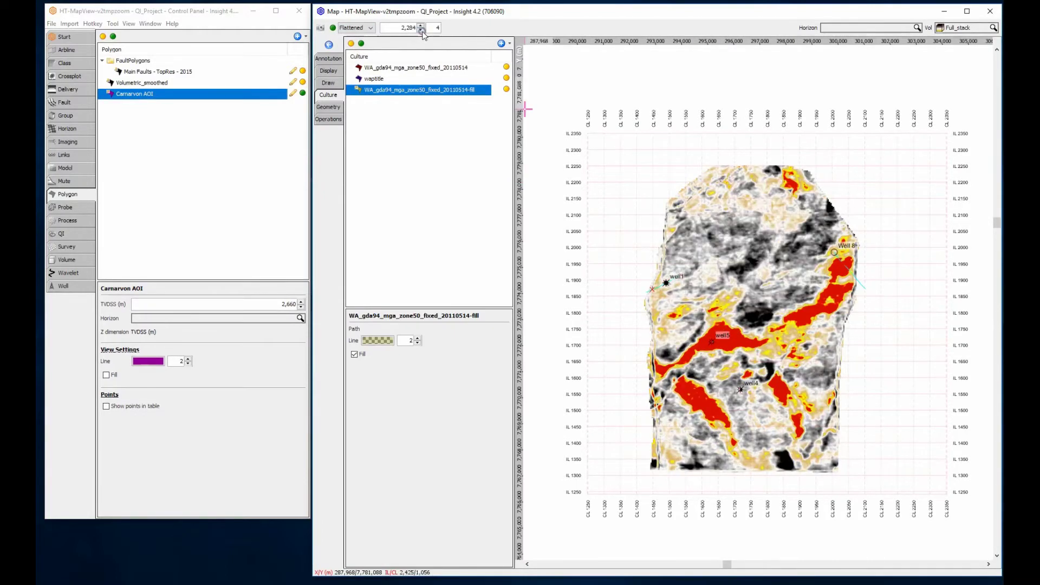
{"action": "left_click", "coordinate": [422, 24]}
{"action": "left_click", "coordinate": [421, 25]}
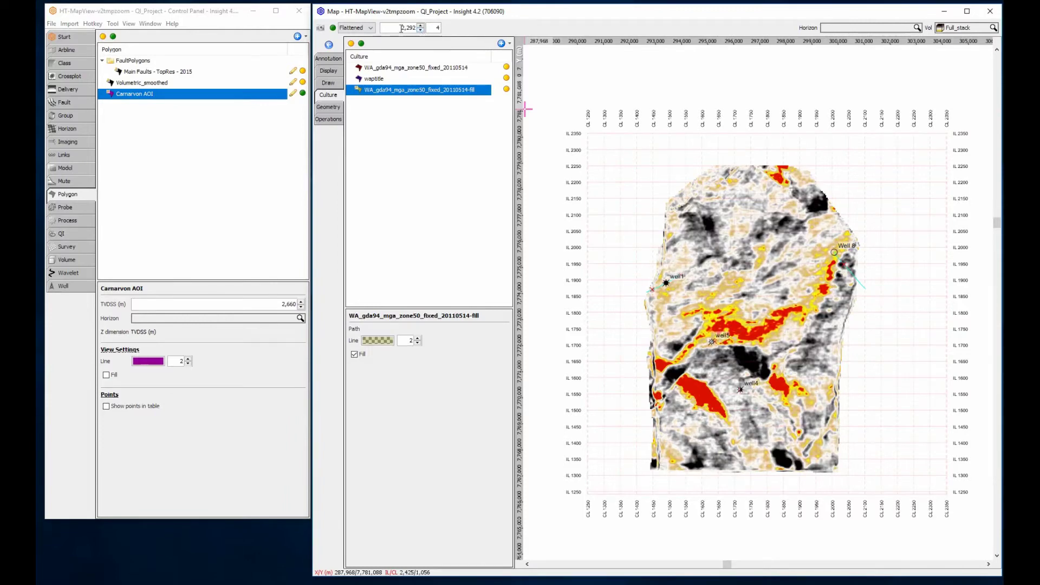
Return the map to TWT (ms) and hide the Full_stack seismic slice
{"action": "left_click", "coordinate": [358, 28]}
{"action": "left_click", "coordinate": [354, 39]}
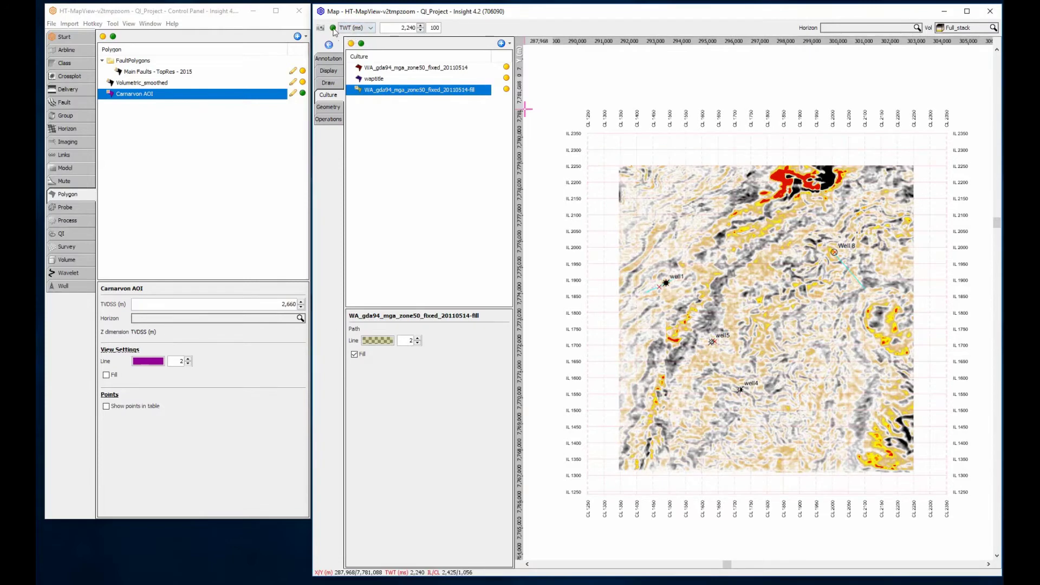
{"action": "left_click", "coordinate": [334, 28]}
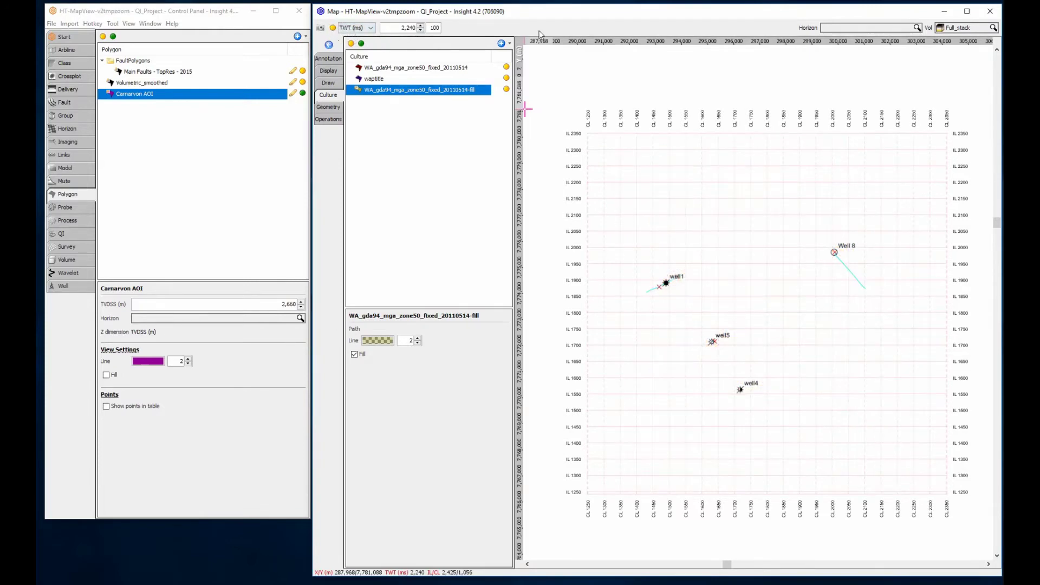
Display the Top_Unconformity_2016 horizon with Show Contours turned on
{"action": "left_click", "coordinate": [850, 30]}
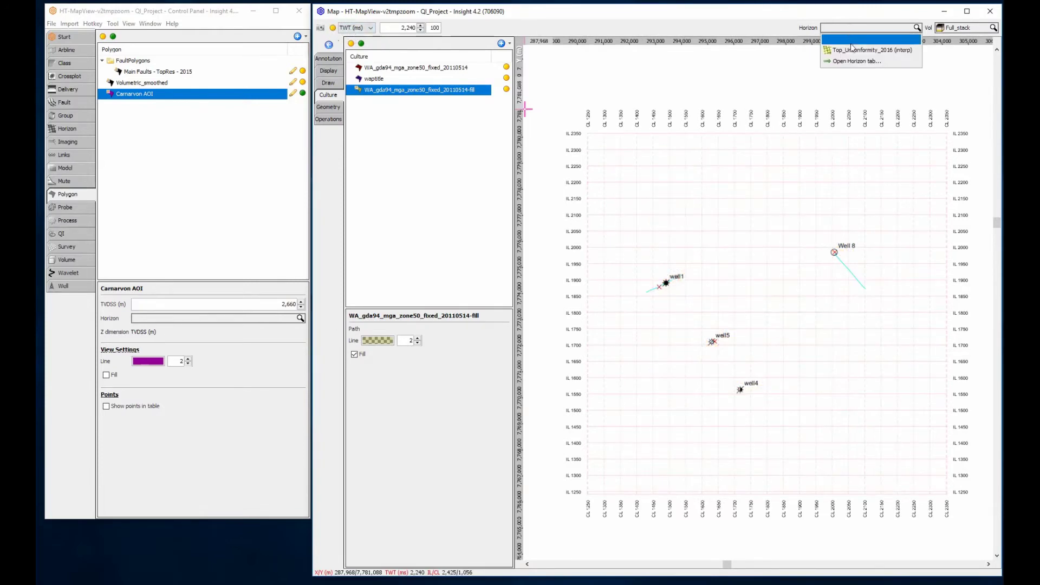
{"action": "left_click", "coordinate": [862, 50]}
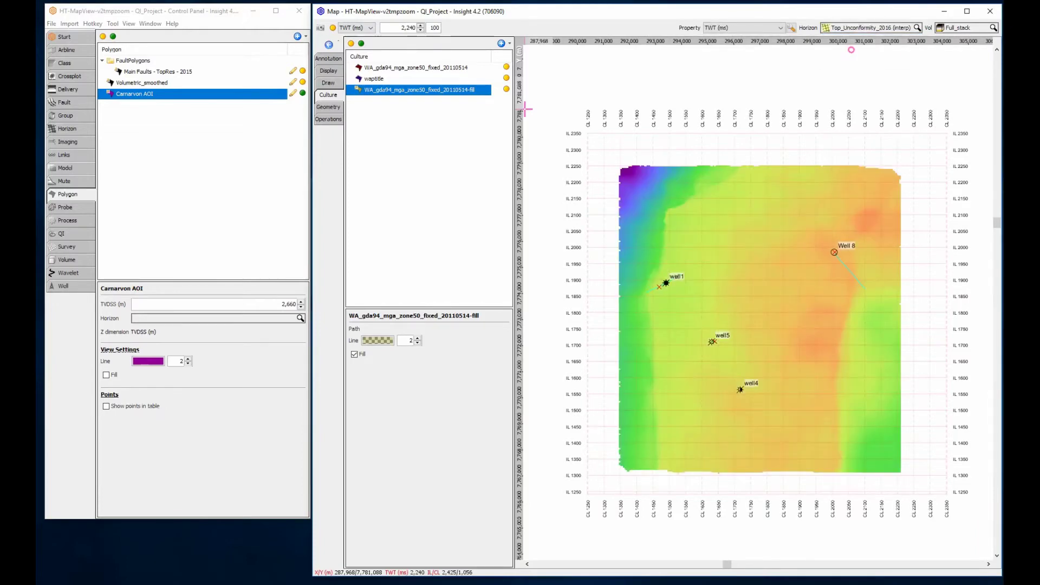
{"action": "left_click", "coordinate": [329, 70]}
{"action": "left_click", "coordinate": [505, 295]}
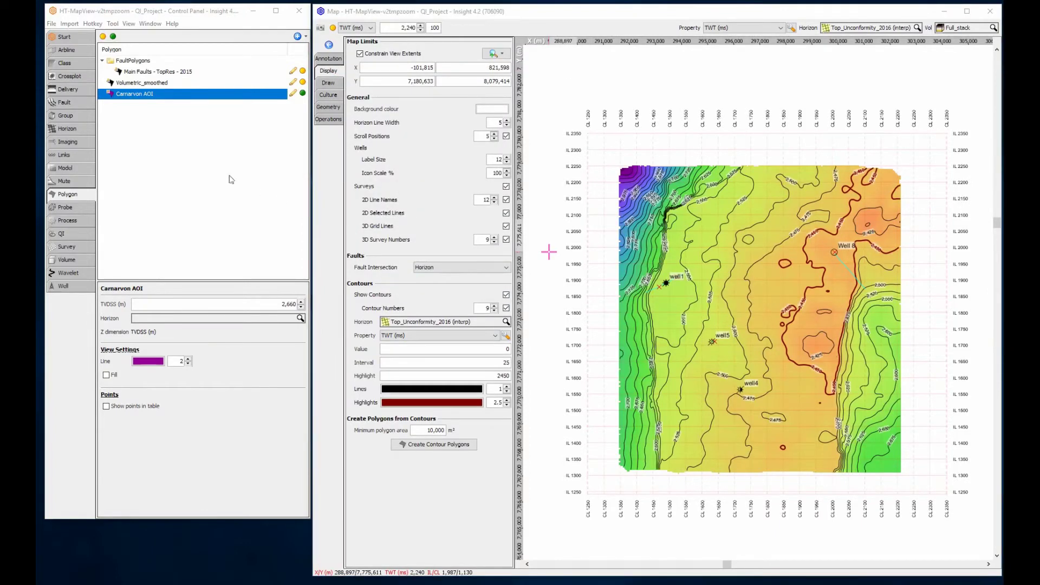
{"action": "left_click", "coordinate": [56, 101]}
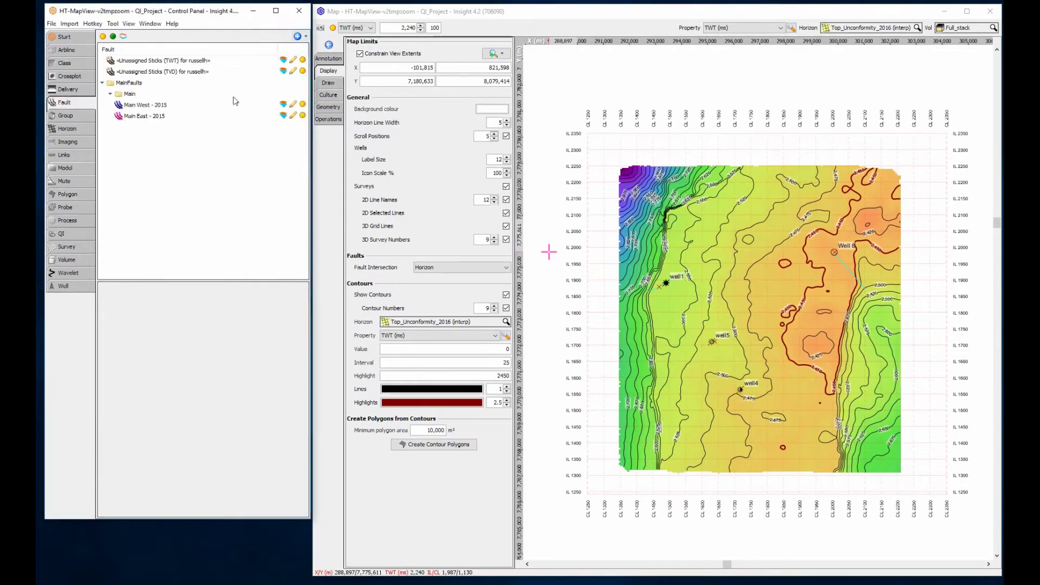
Show the Main Faults - TopRes - 2015 polygons on the map with Fault Intersection set to None
{"action": "left_click", "coordinate": [303, 105]}
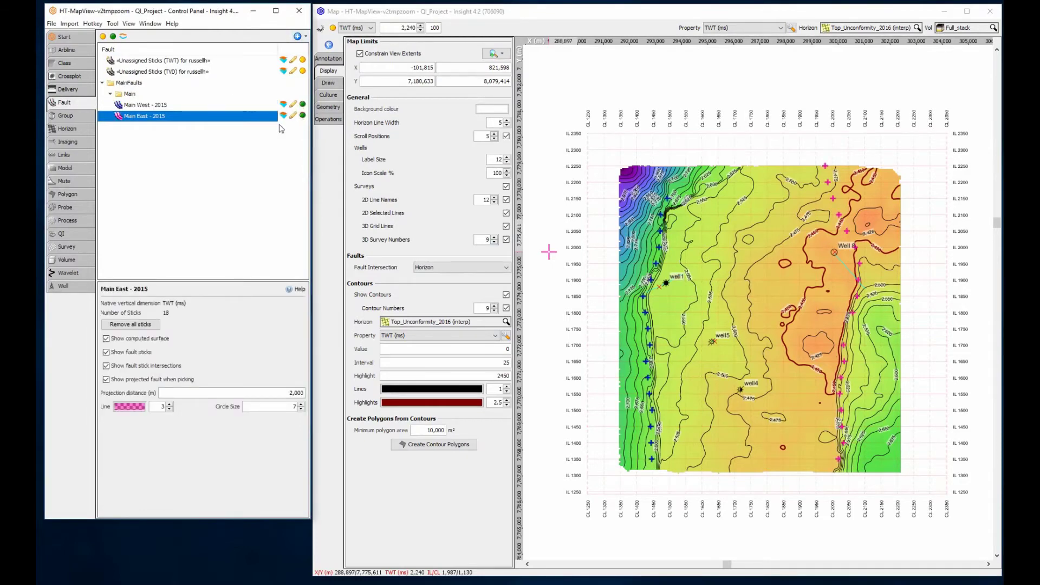
{"action": "left_click", "coordinate": [66, 195]}
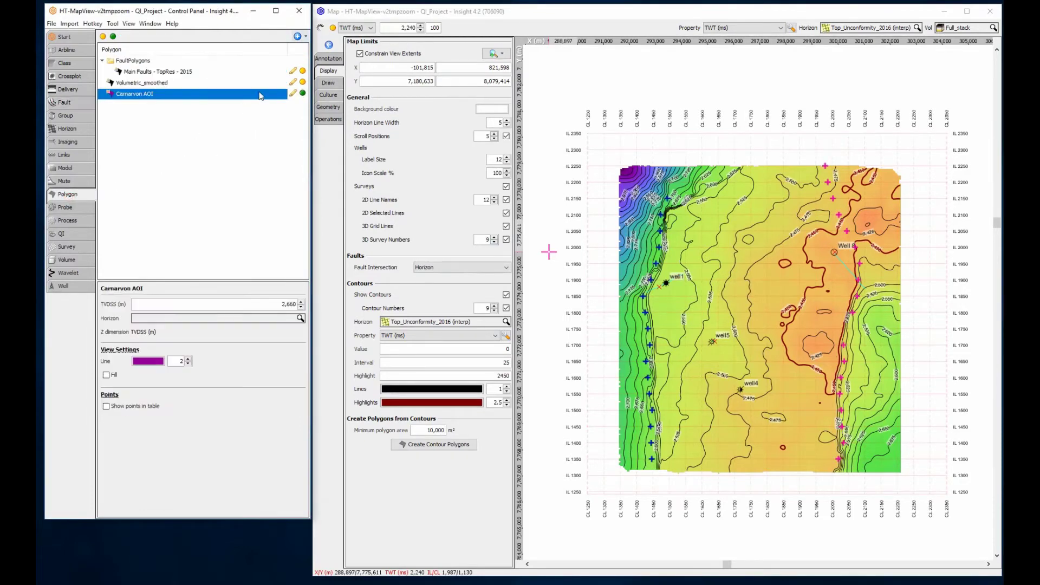
{"action": "left_click", "coordinate": [303, 71]}
{"action": "left_click", "coordinate": [203, 72]}
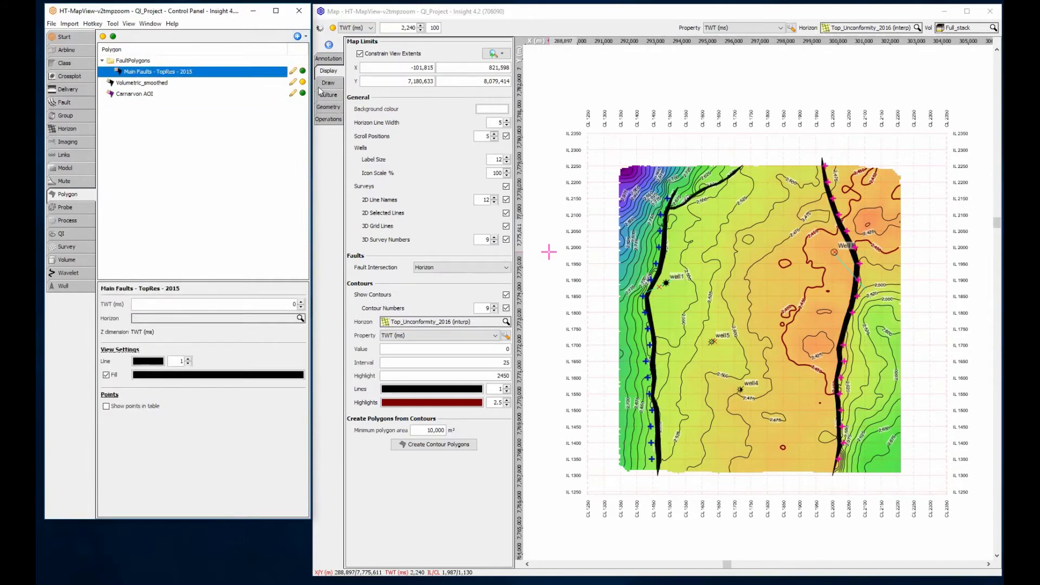
{"action": "left_click", "coordinate": [505, 268]}
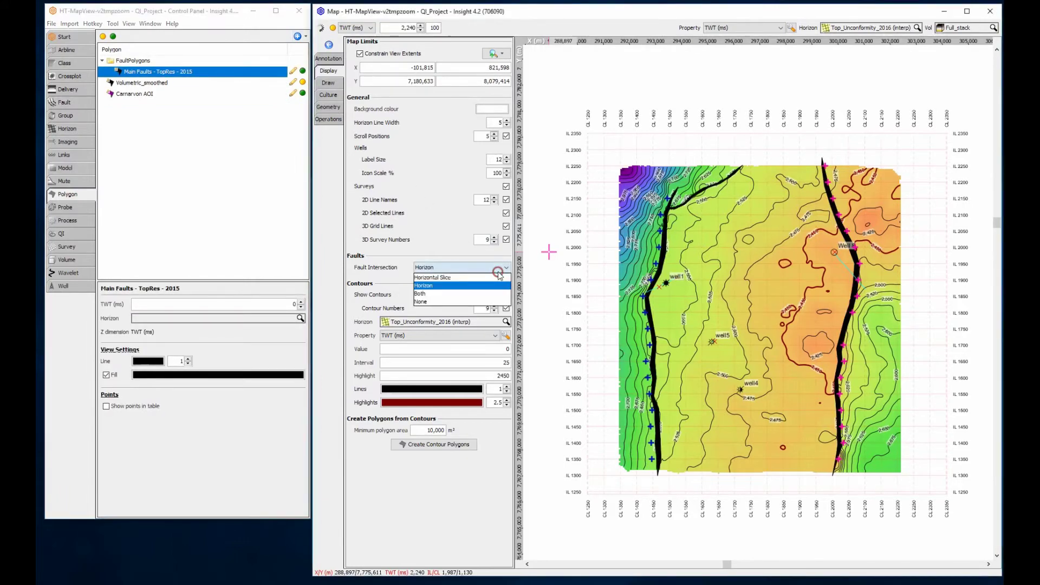
{"action": "left_click", "coordinate": [455, 300]}
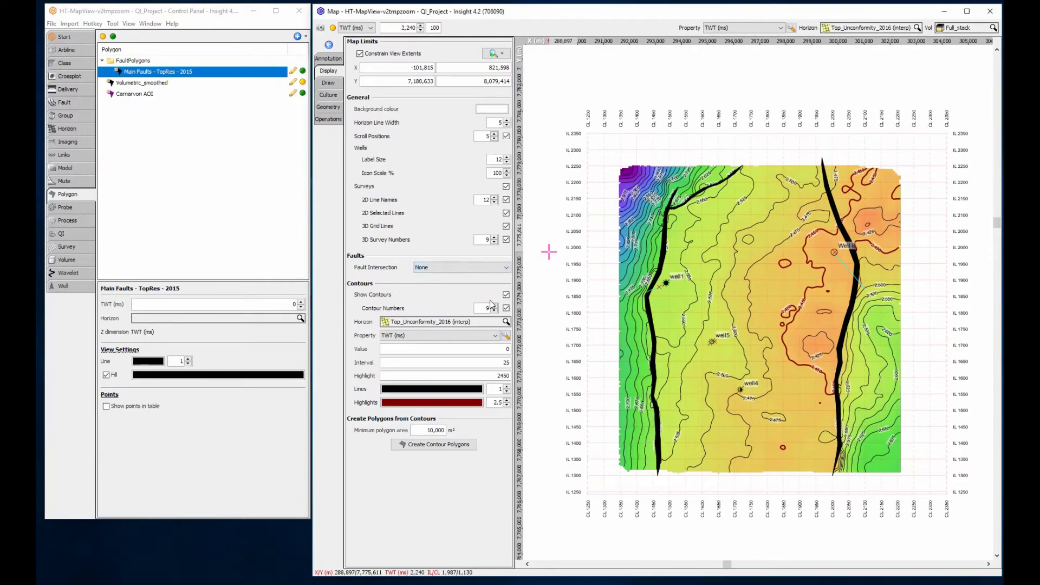
Colour the horizon by RMS amplitude instead of depth/TWT
{"action": "left_click", "coordinate": [744, 29]}
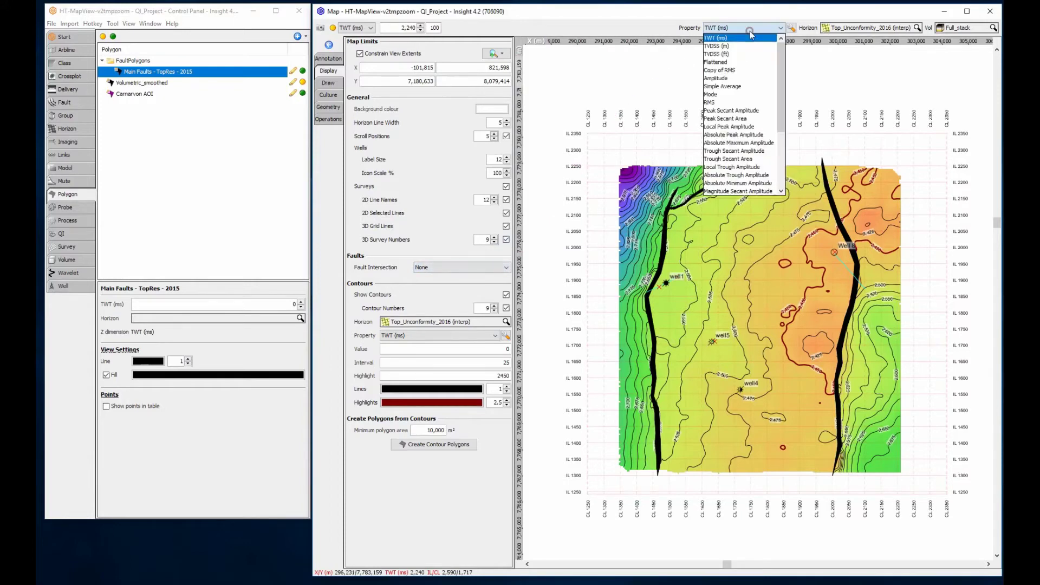
{"action": "left_click", "coordinate": [742, 46]}
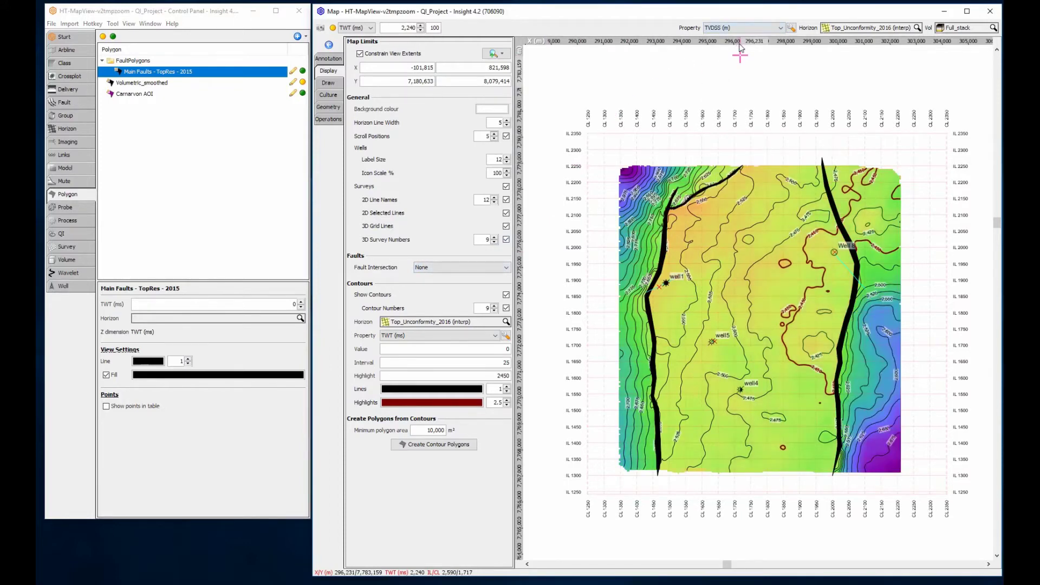
{"action": "left_click", "coordinate": [744, 28]}
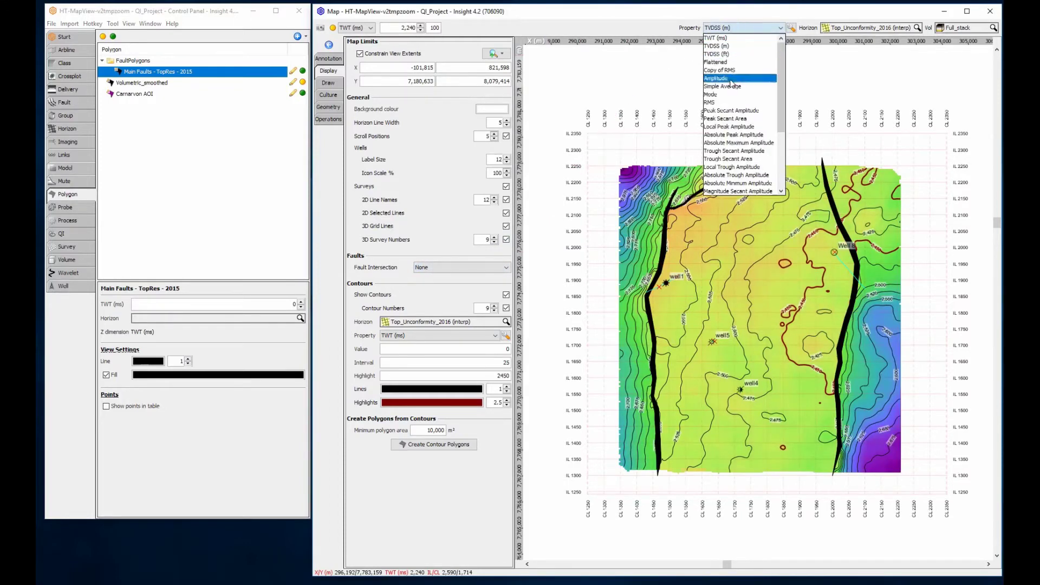
{"action": "left_click", "coordinate": [732, 103]}
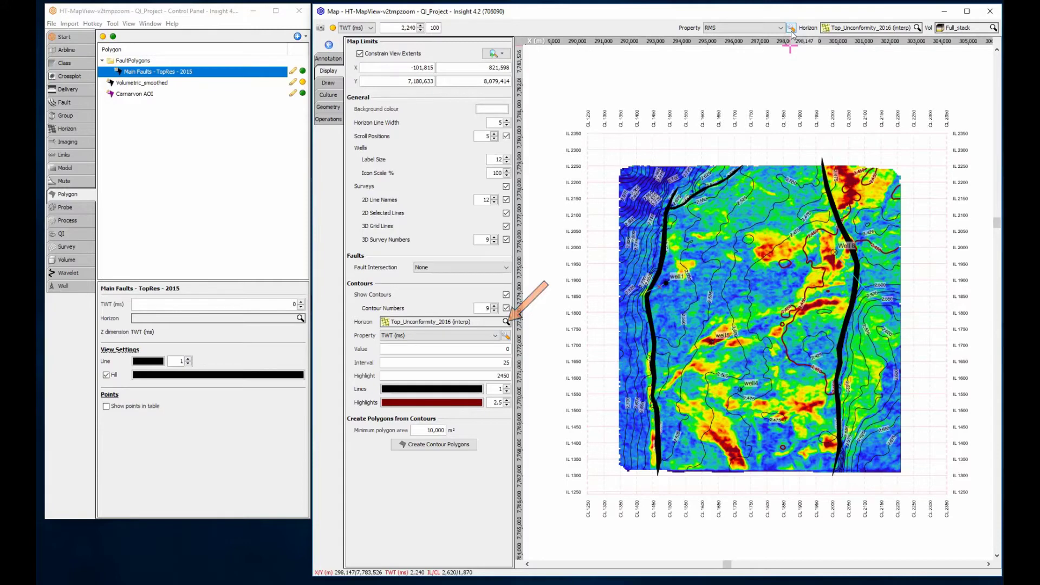
Set the RMS extraction window to 0 above and 90 ms below the horizon
{"action": "left_click", "coordinate": [791, 31]}
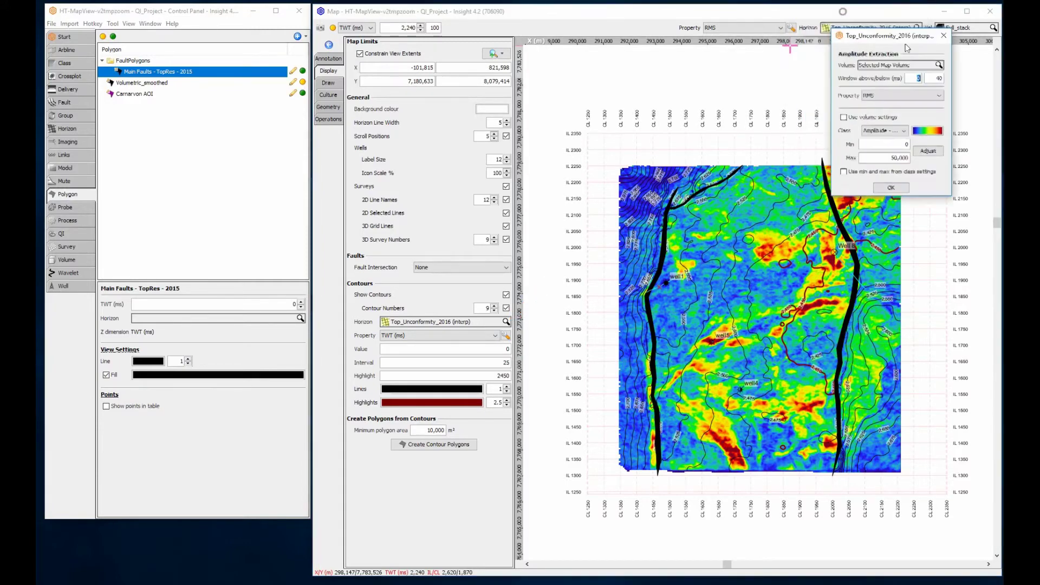
{"action": "left_click_drag", "start_coordinate": [907, 48], "coordinate": [938, 57]}
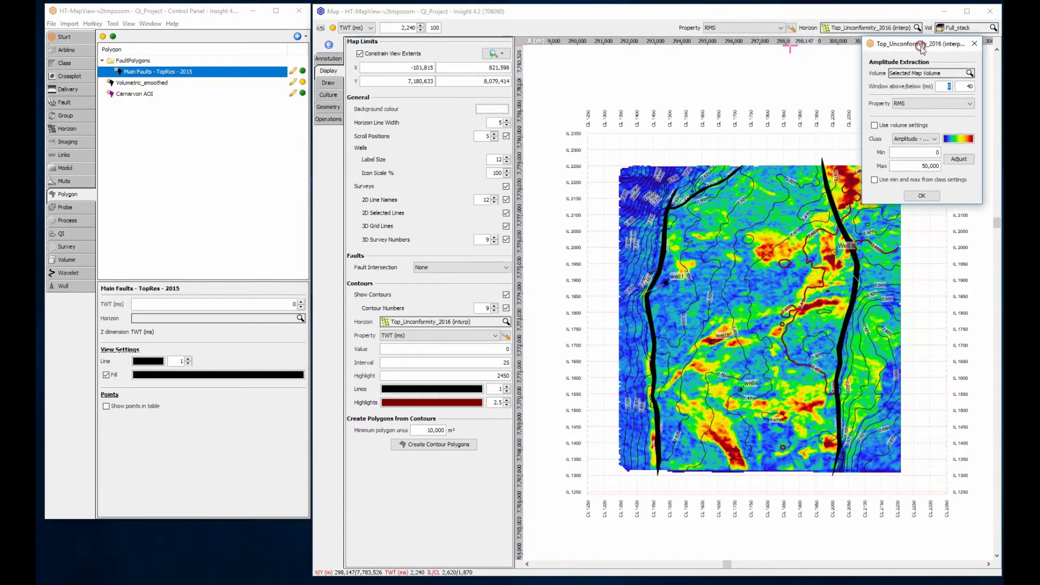
{"action": "left_click", "coordinate": [970, 85]}
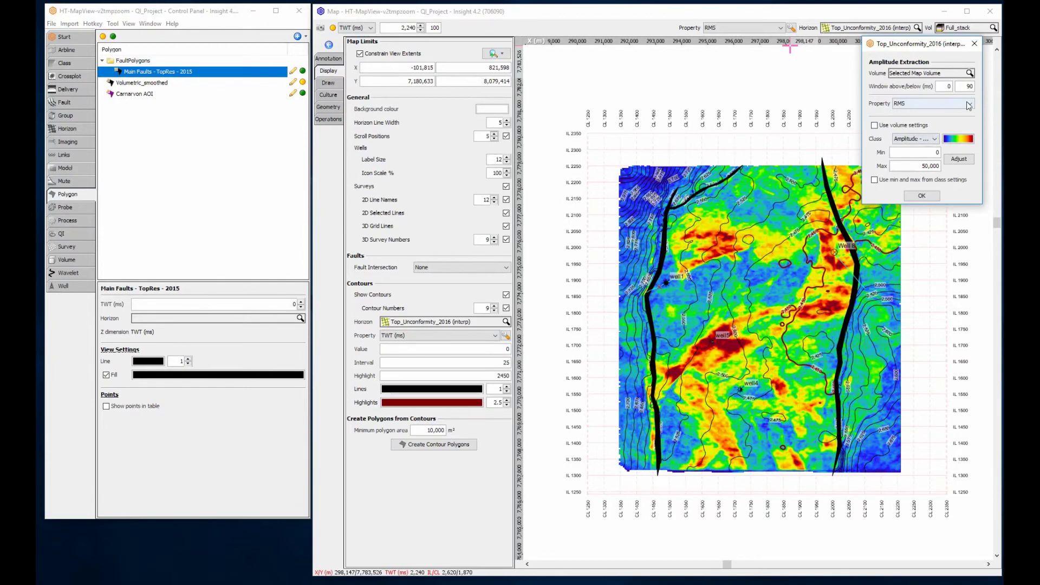
{"action": "left_click", "coordinate": [922, 195]}
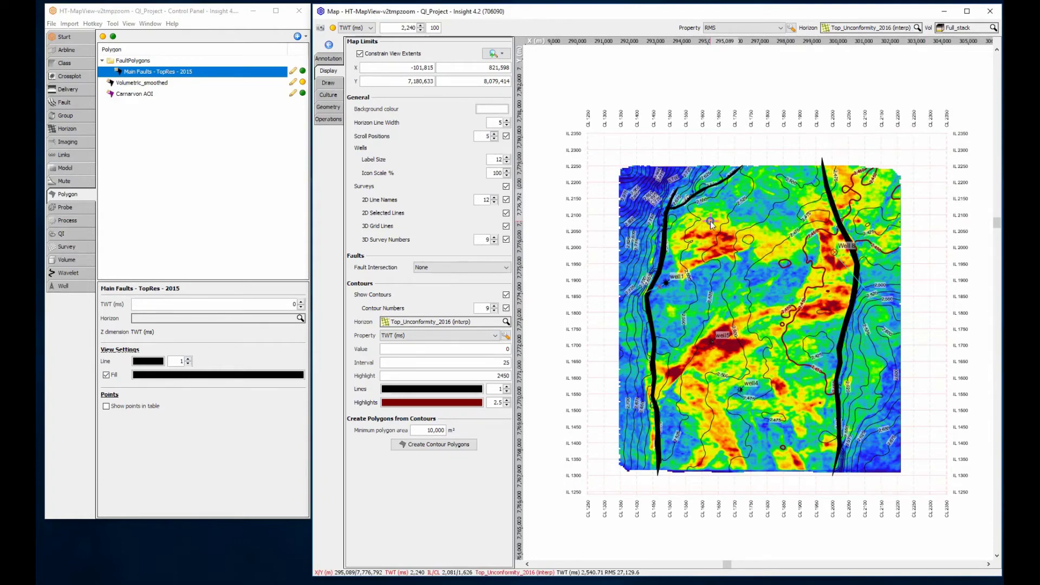
{"action": "right_click", "coordinate": [711, 220]}
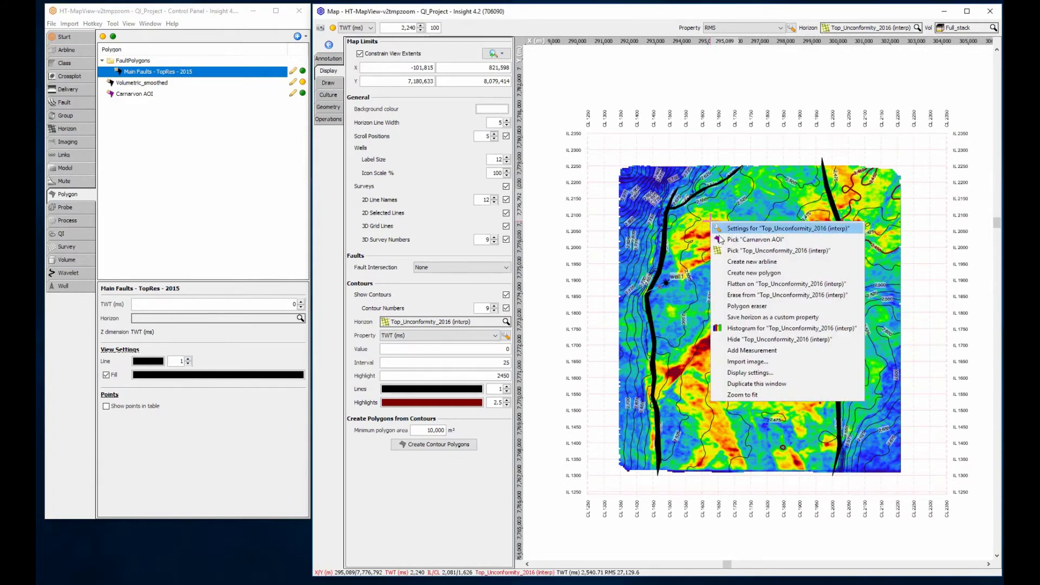
Save the RMS extraction as a custom horizon property, then colour the map by TWT (ms) again
{"action": "left_click", "coordinate": [738, 318]}
{"action": "left_click", "coordinate": [498, 324]}
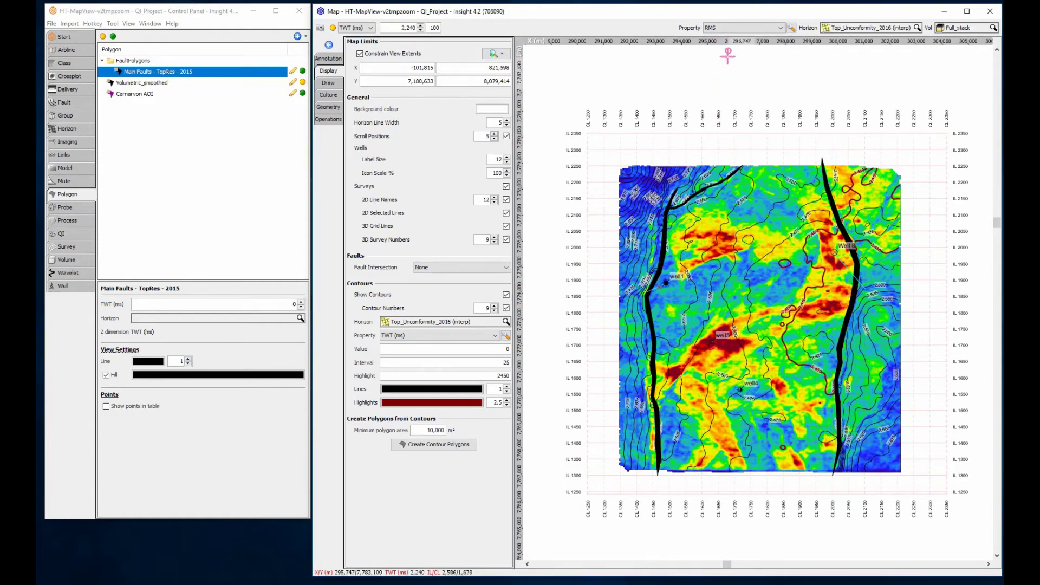
{"action": "left_click", "coordinate": [739, 28]}
{"action": "left_click", "coordinate": [723, 38]}
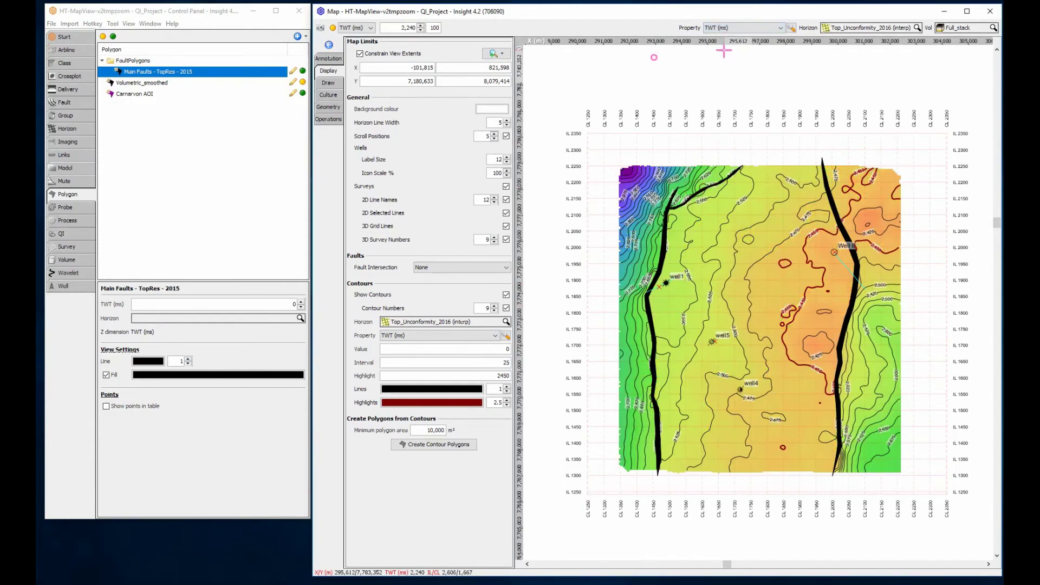
Contour from the selected map horizon and choose Smooth as the horizon operation
{"action": "left_click", "coordinate": [444, 322]}
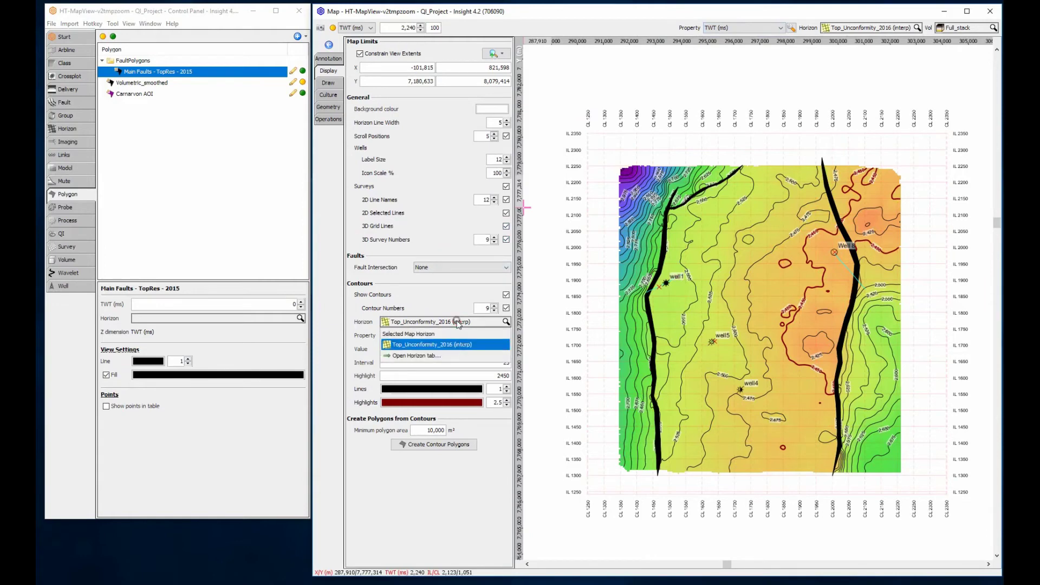
{"action": "left_click", "coordinate": [443, 333]}
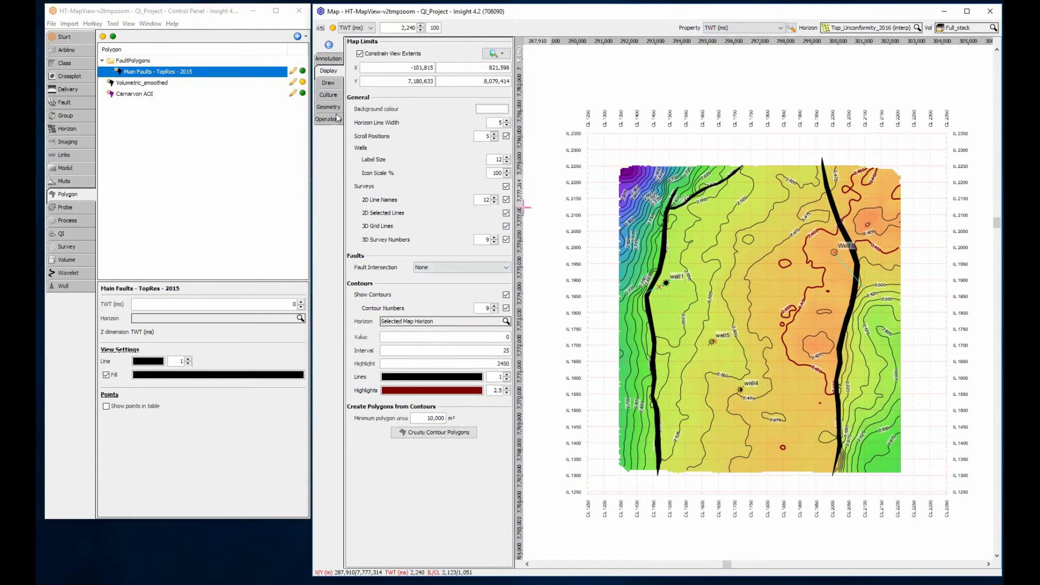
{"action": "left_click", "coordinate": [329, 119]}
{"action": "left_click", "coordinate": [459, 43]}
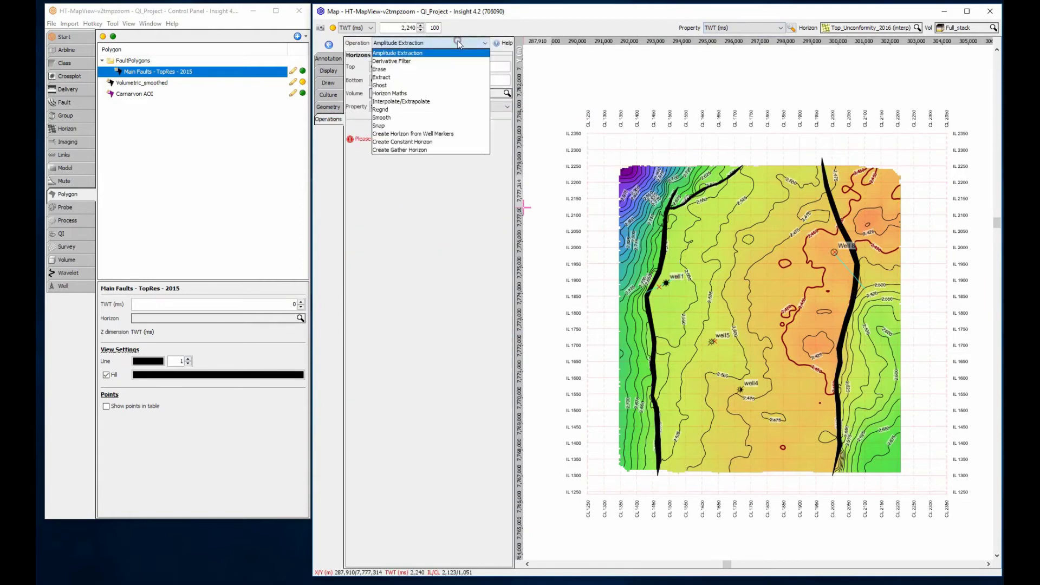
{"action": "left_click", "coordinate": [468, 118]}
Smooth Top_Unconformity_2016 with strike and dip radii 200 and save it as a new horizon
{"action": "double_click", "coordinate": [500, 71]}
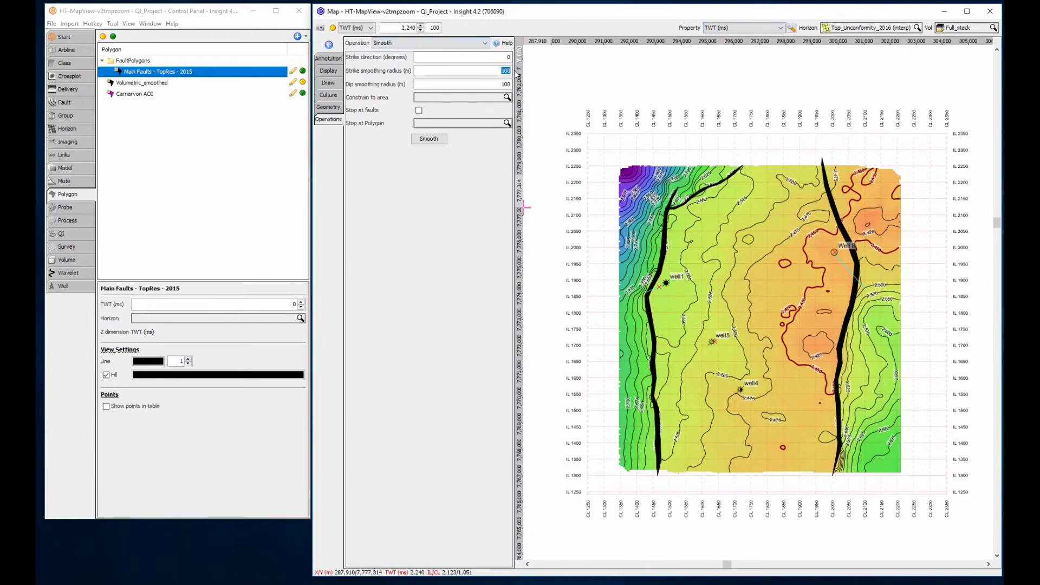
{"action": "type", "text": "200"}
{"action": "double_click", "coordinate": [505, 84]}
{"action": "type", "text": "200"}
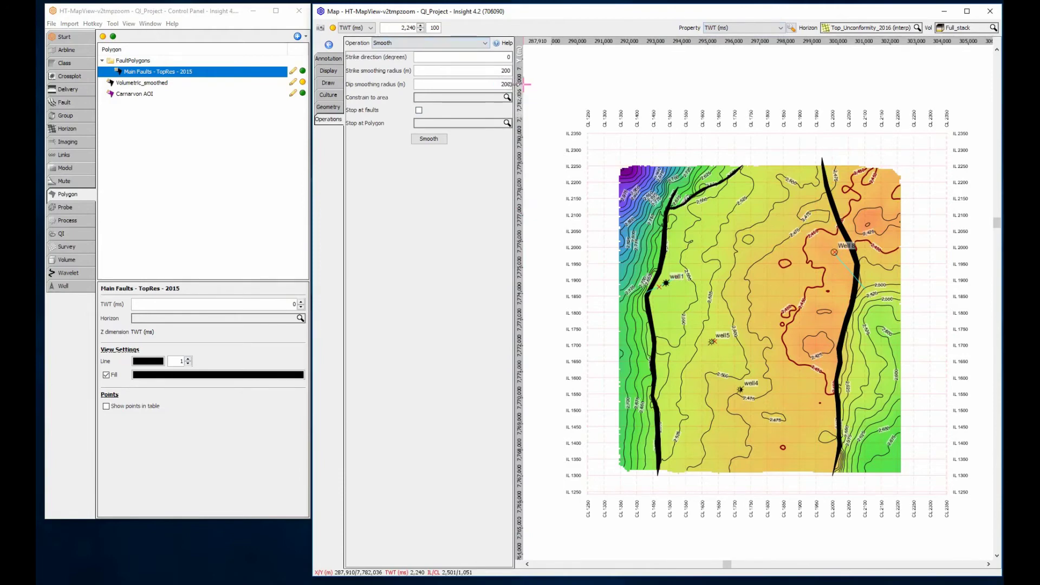
{"action": "left_click", "coordinate": [429, 139]}
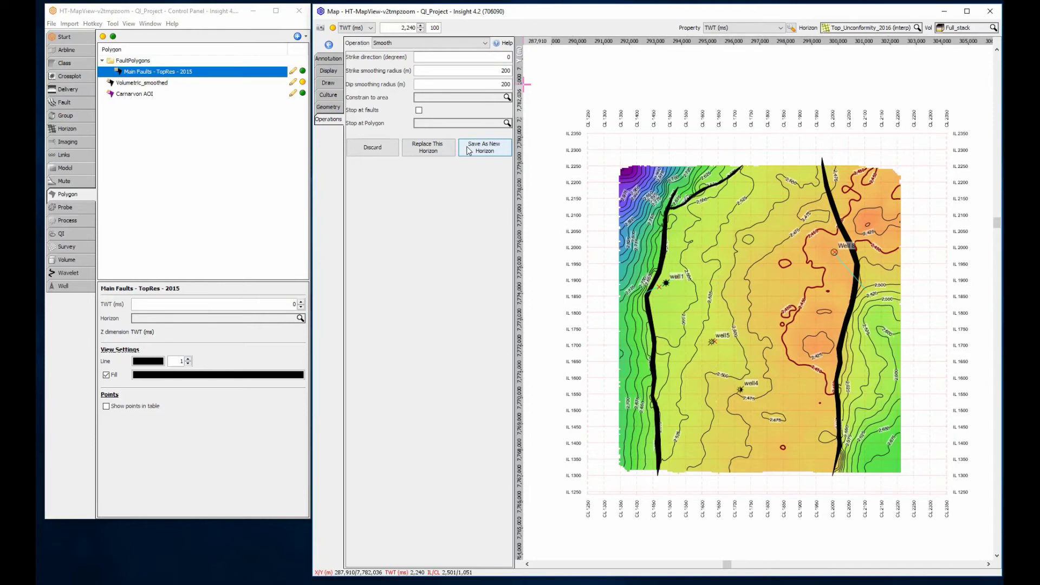
{"action": "left_click", "coordinate": [484, 147]}
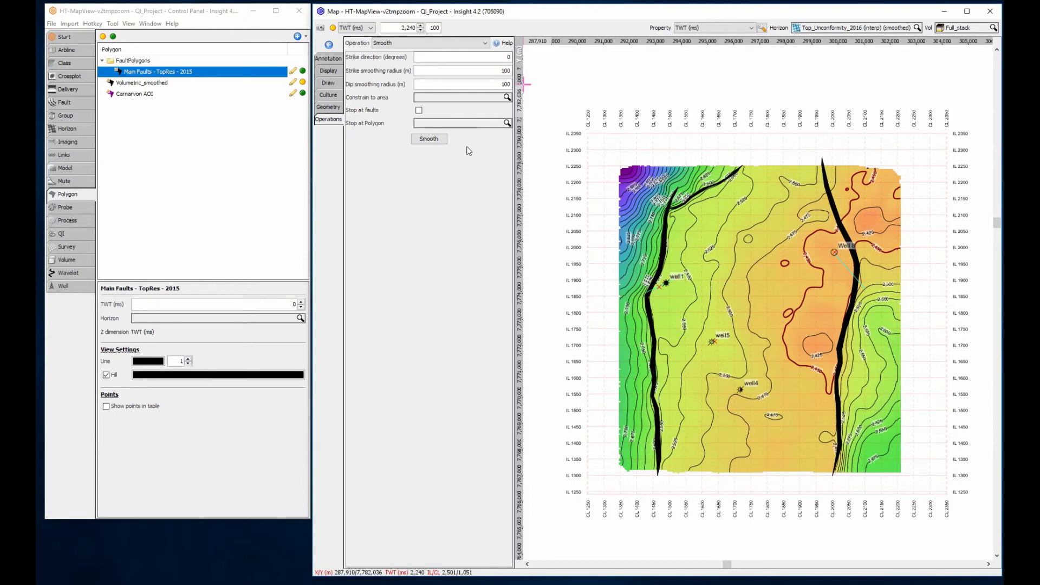
Calculate the area of the Volumetric_smoothed polygon (9.92356 km²) in the Geometry tab
{"action": "left_click", "coordinate": [303, 82]}
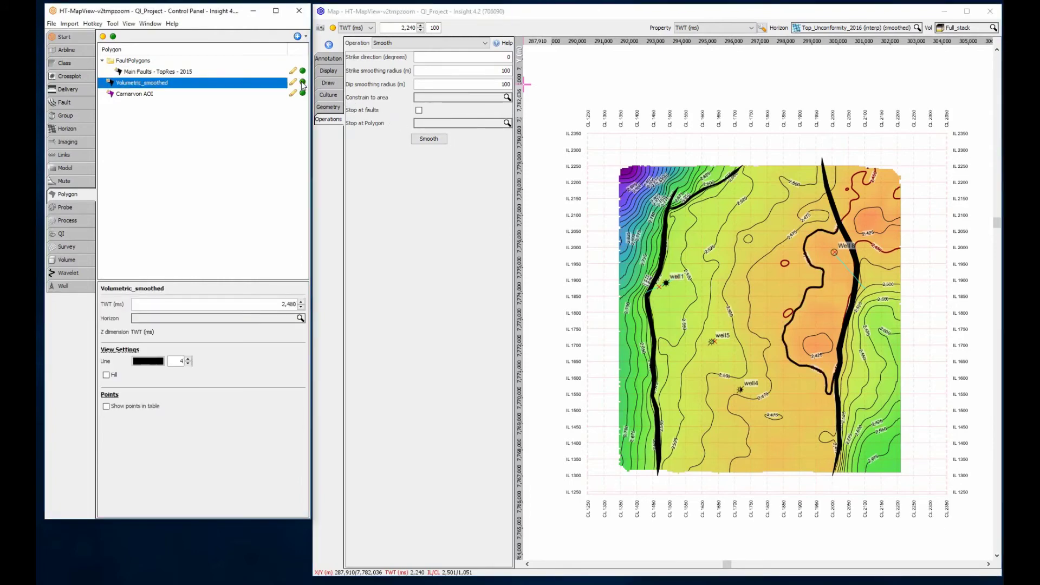
{"action": "left_click", "coordinate": [327, 106]}
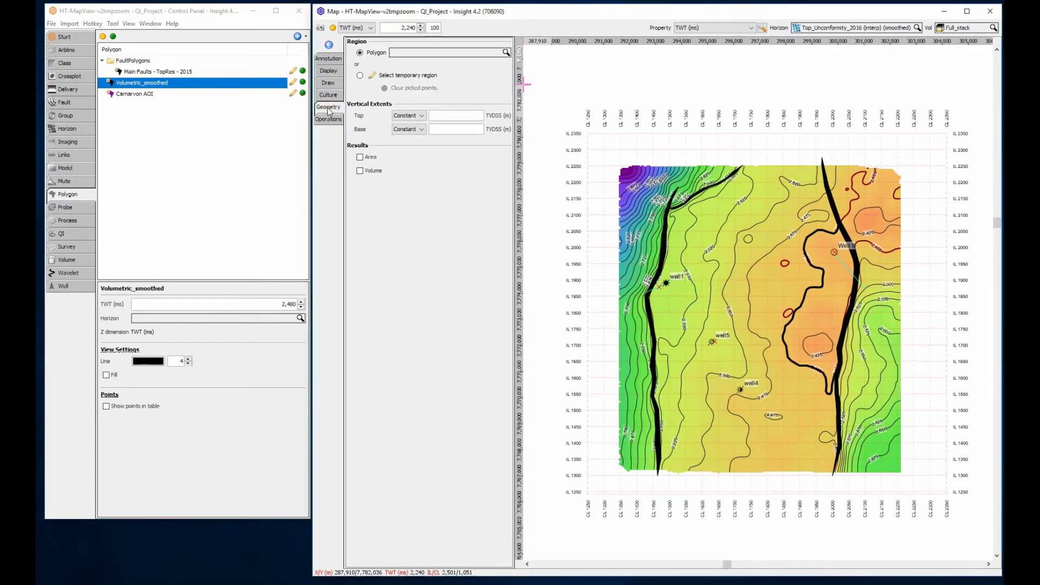
{"action": "left_click", "coordinate": [419, 52]}
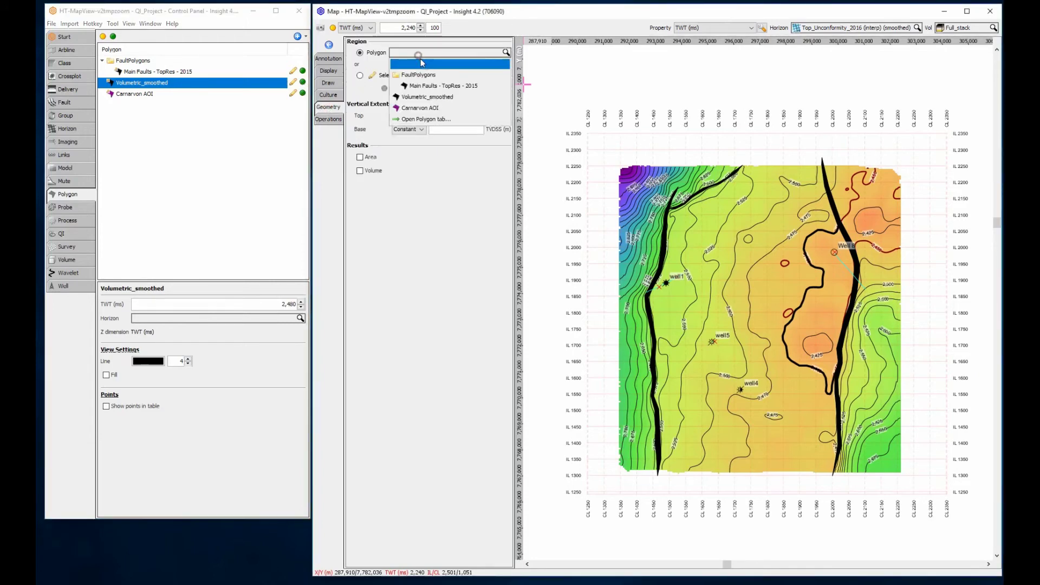
{"action": "left_click", "coordinate": [426, 97]}
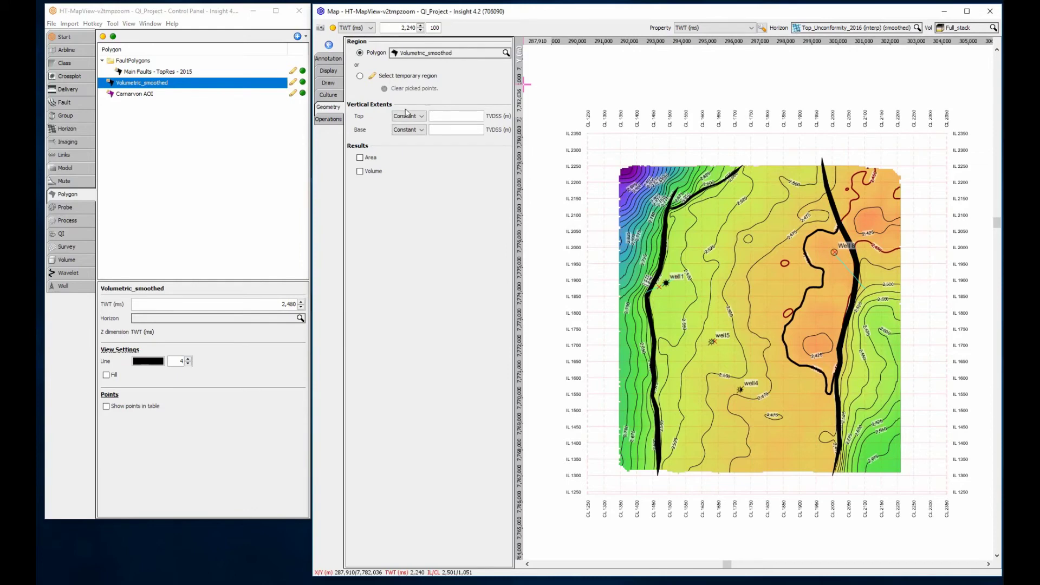
{"action": "left_click", "coordinate": [358, 158]}
Calculate the volume between Top 2,400 and Base 2,450 TVDSS within the polygon
{"action": "left_click", "coordinate": [447, 116]}
{"action": "type", "text": "00"}
{"action": "left_click", "coordinate": [452, 130]}
{"action": "key", "text": "Return"}
{"action": "type", "text": "2,450"}
{"action": "left_click", "coordinate": [360, 170]}
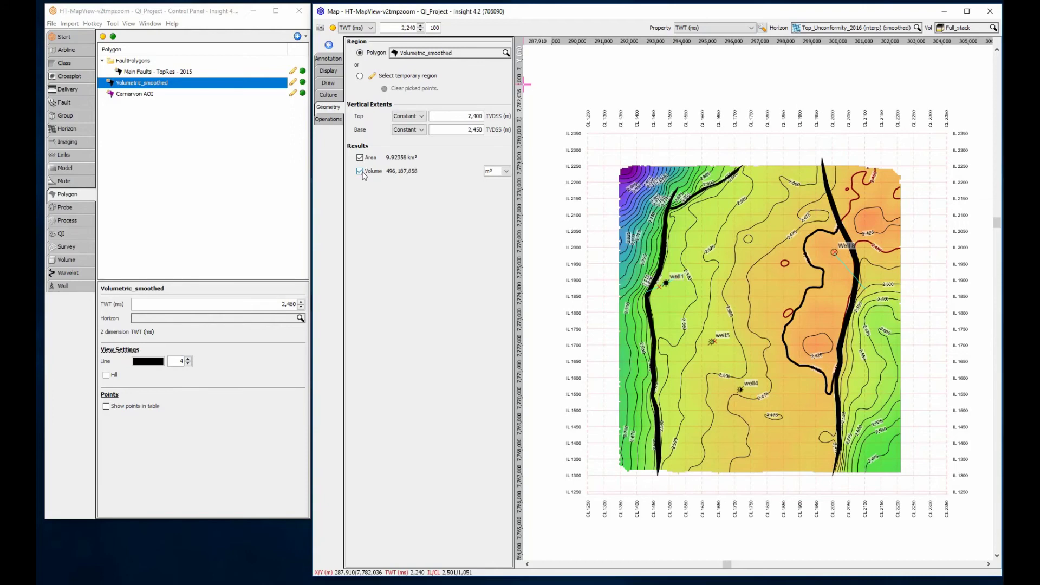
{"action": "left_click", "coordinate": [330, 59]}
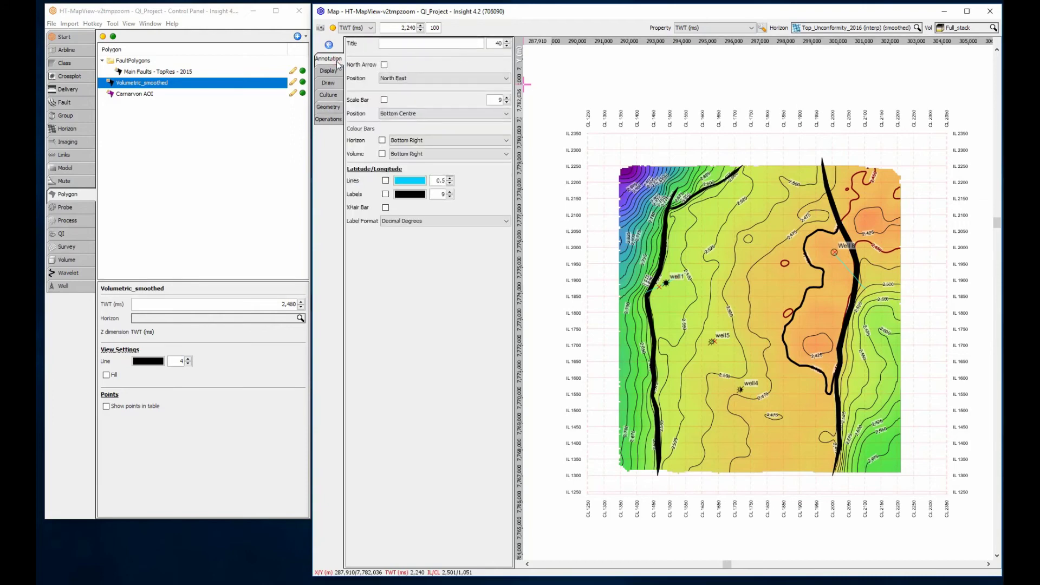
Title the map 'Carnarvon Basin' and show latitude/longitude lines and labels
{"action": "left_click", "coordinate": [420, 43]}
{"action": "type", "text": "Carna"}
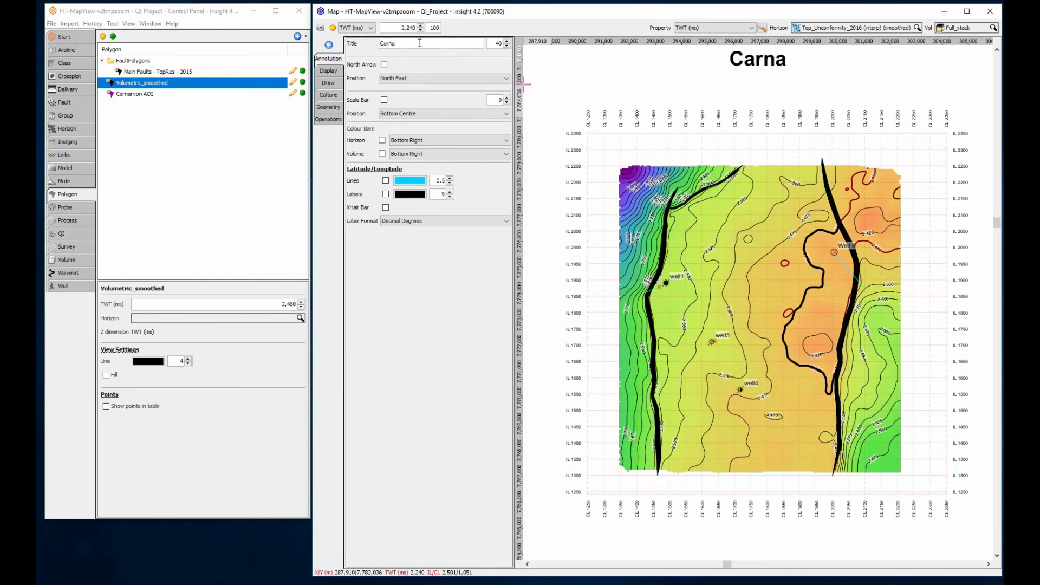
{"action": "type", "text": "rvon Bas"}
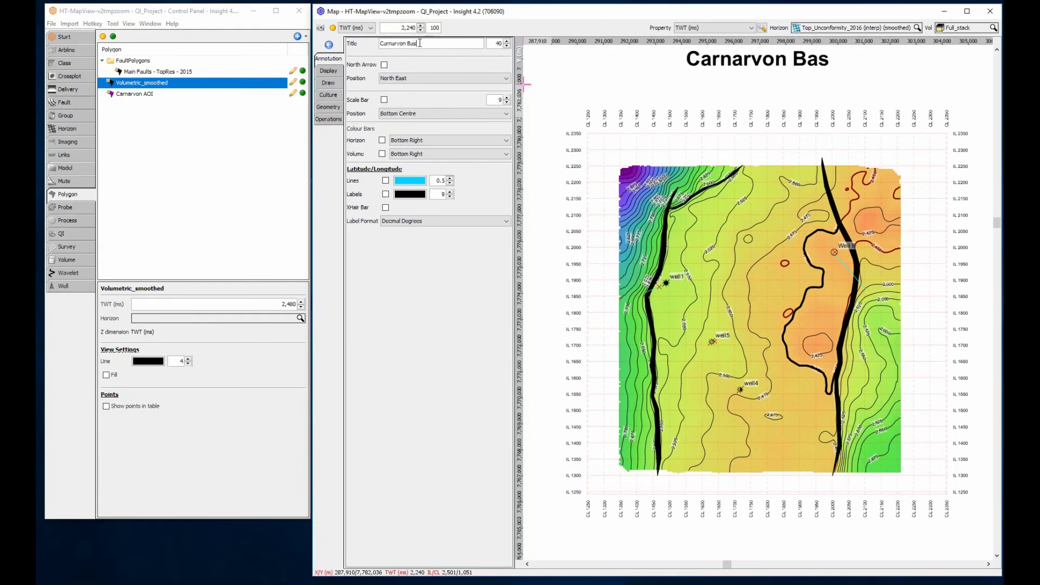
{"action": "type", "text": "in"}
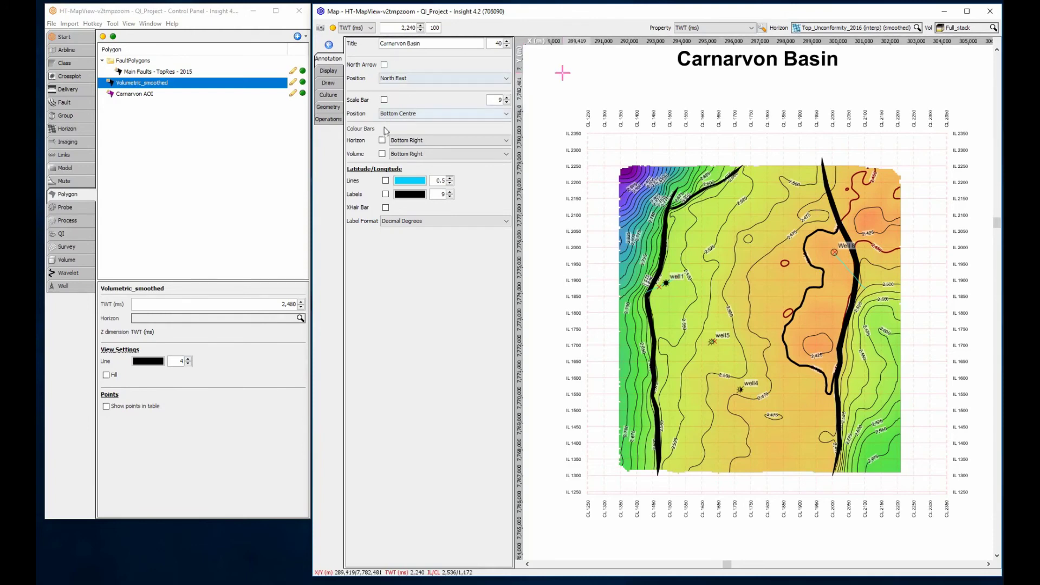
{"action": "left_click", "coordinate": [385, 181]}
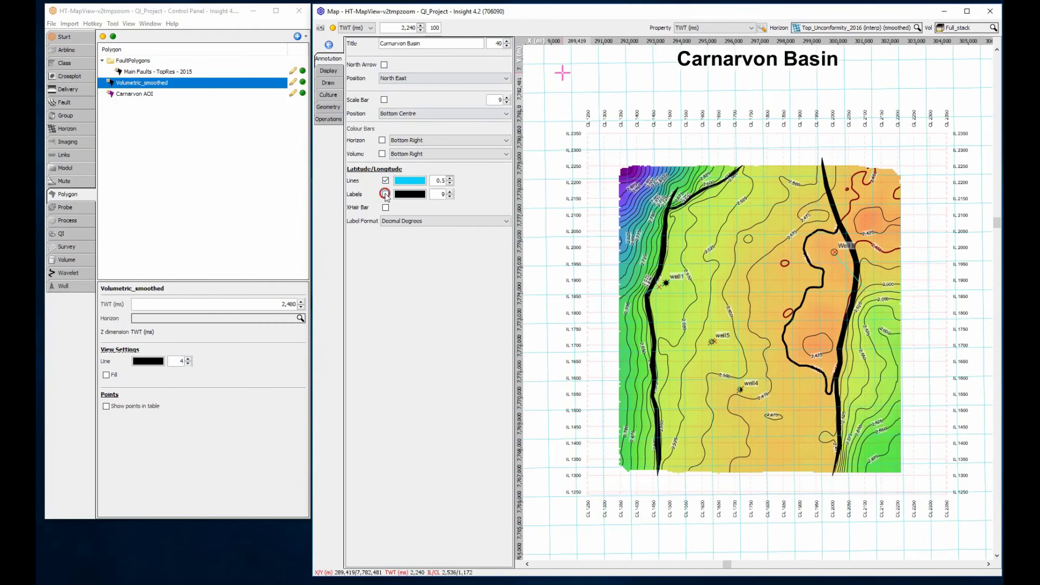
{"action": "left_click", "coordinate": [386, 193]}
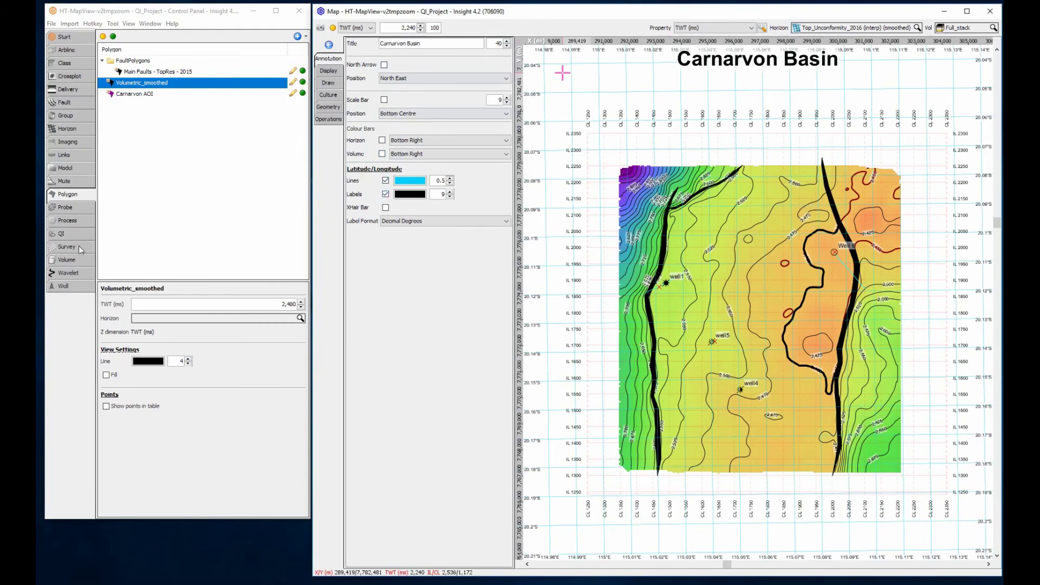
Add a north arrow, scale bar and horizon colour bar for the QI_demo survey
{"action": "left_click", "coordinate": [66, 246]}
{"action": "left_click", "coordinate": [301, 60]}
{"action": "left_click", "coordinate": [384, 64]}
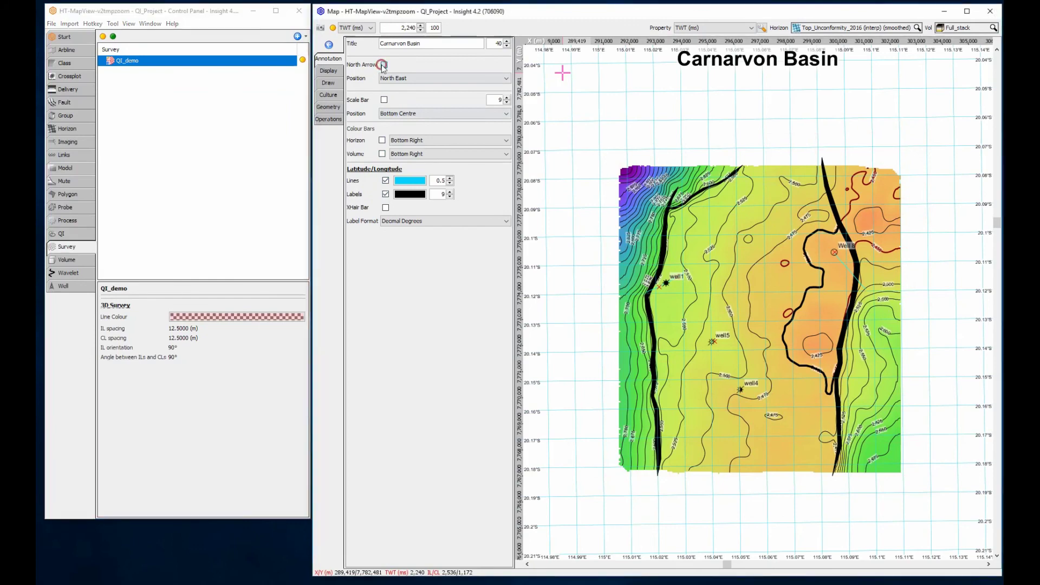
{"action": "left_click", "coordinate": [386, 102]}
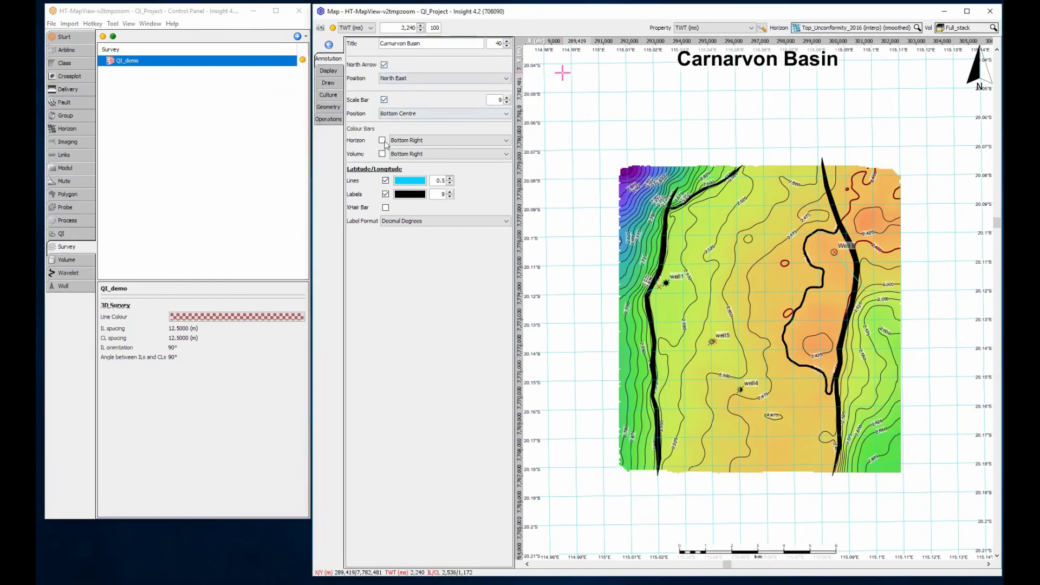
{"action": "left_click", "coordinate": [382, 141]}
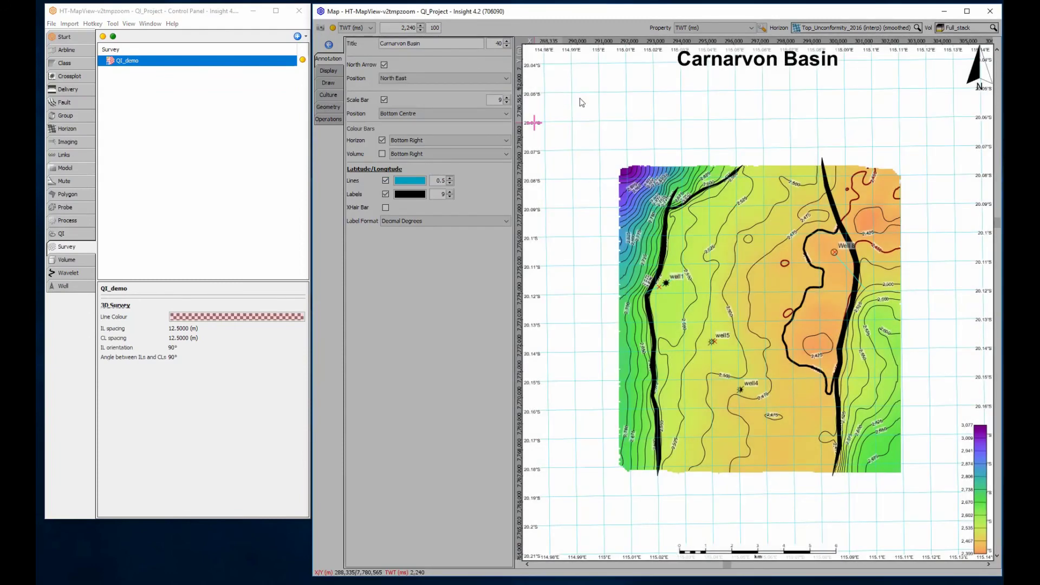
Capture the map view with adjusted scale and save it as MapView.png
{"action": "key", "text": "ctrl+p"}
{"action": "left_click", "coordinate": [648, 297]}
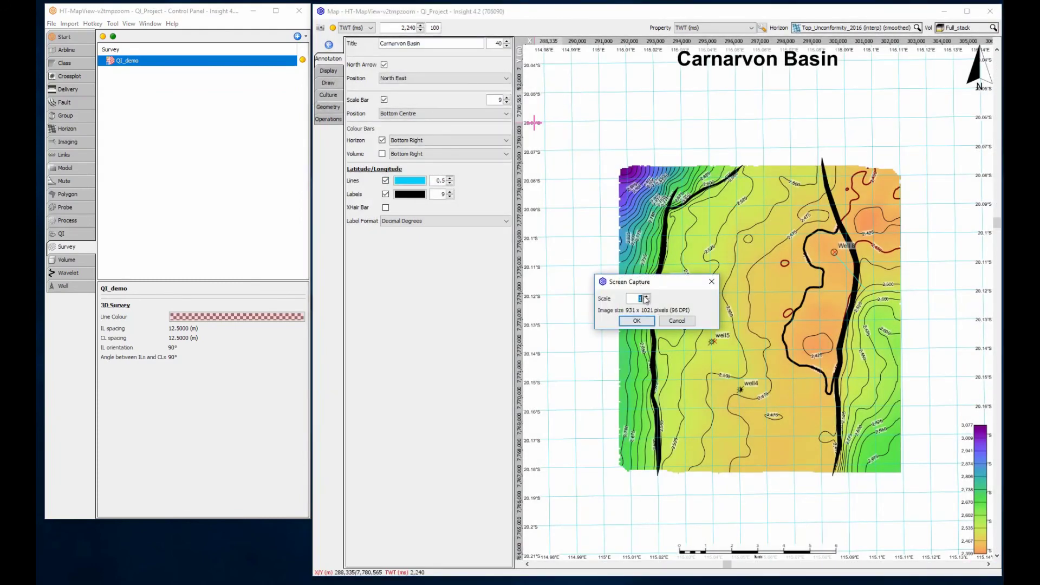
{"action": "left_click", "coordinate": [648, 296]}
{"action": "left_click", "coordinate": [636, 321]}
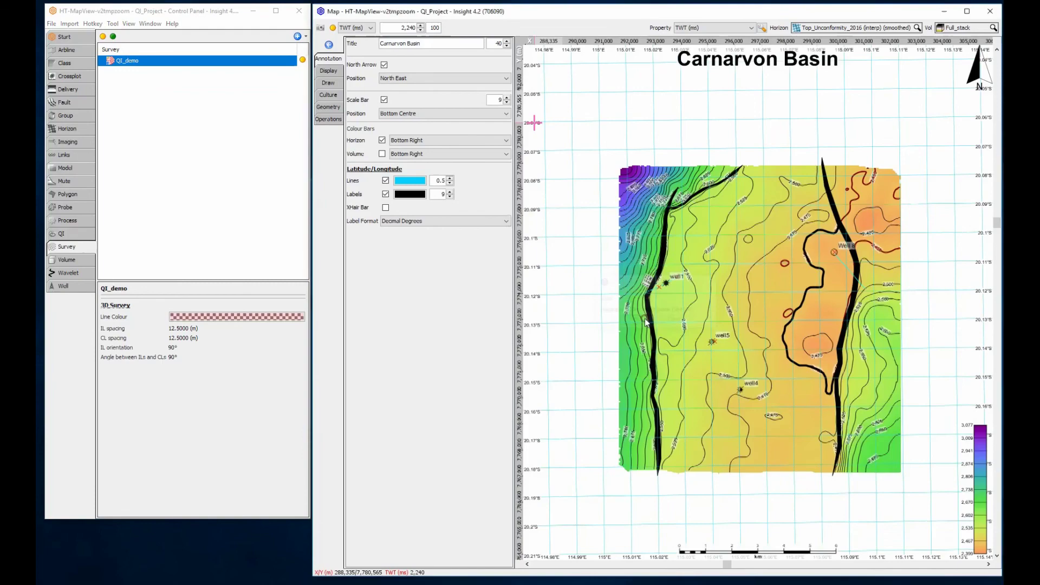
{"action": "left_click", "coordinate": [585, 218]}
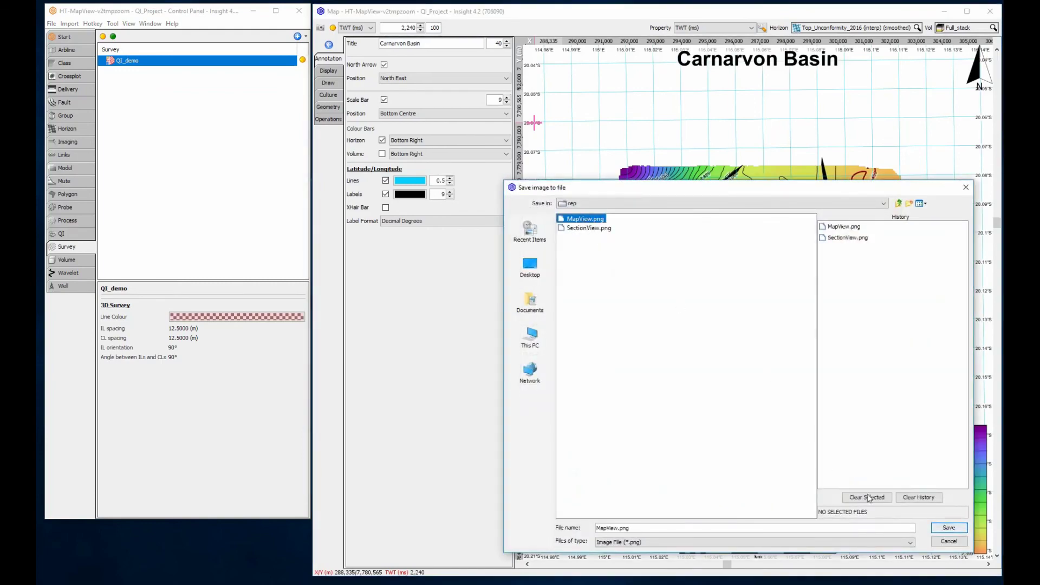
{"action": "left_click", "coordinate": [950, 529]}
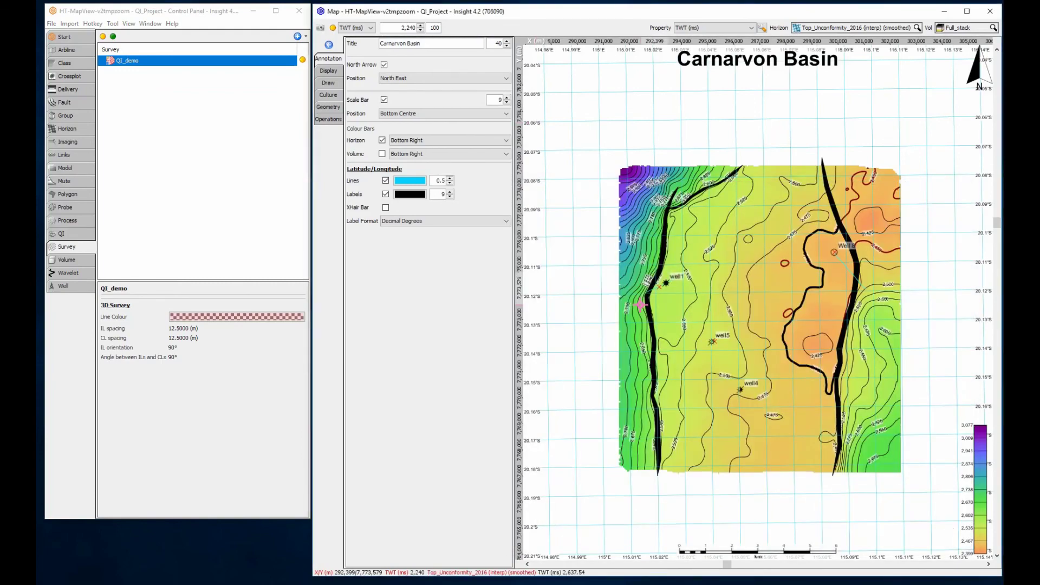